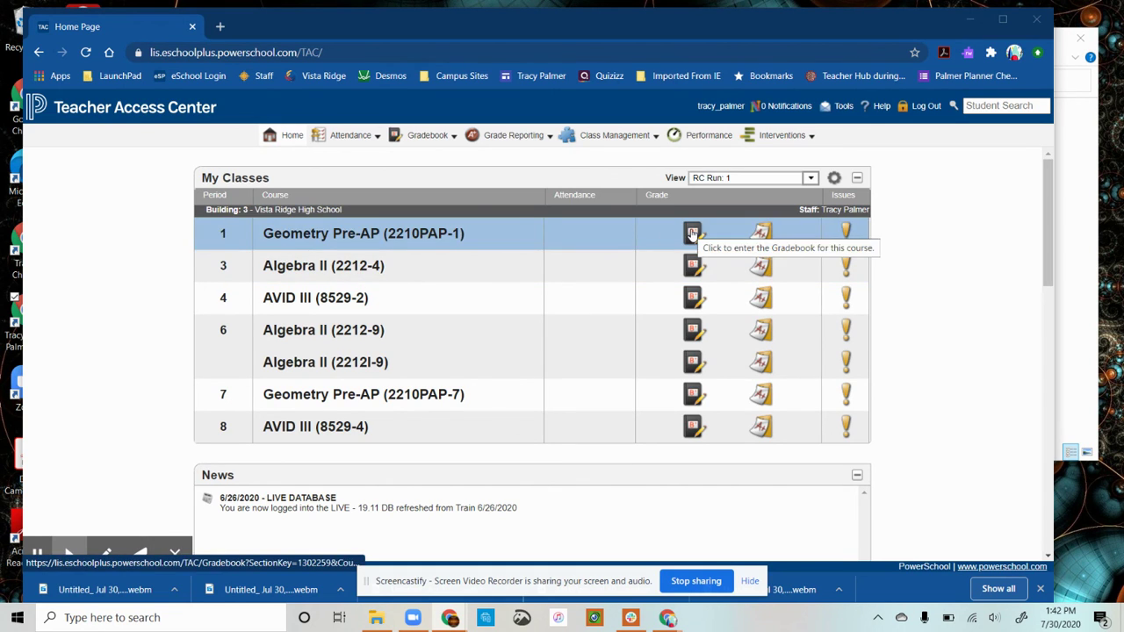
Open Gradebook Setup for Geometry Pre-AP (2210PAP-1)
mouse_move(431, 151)
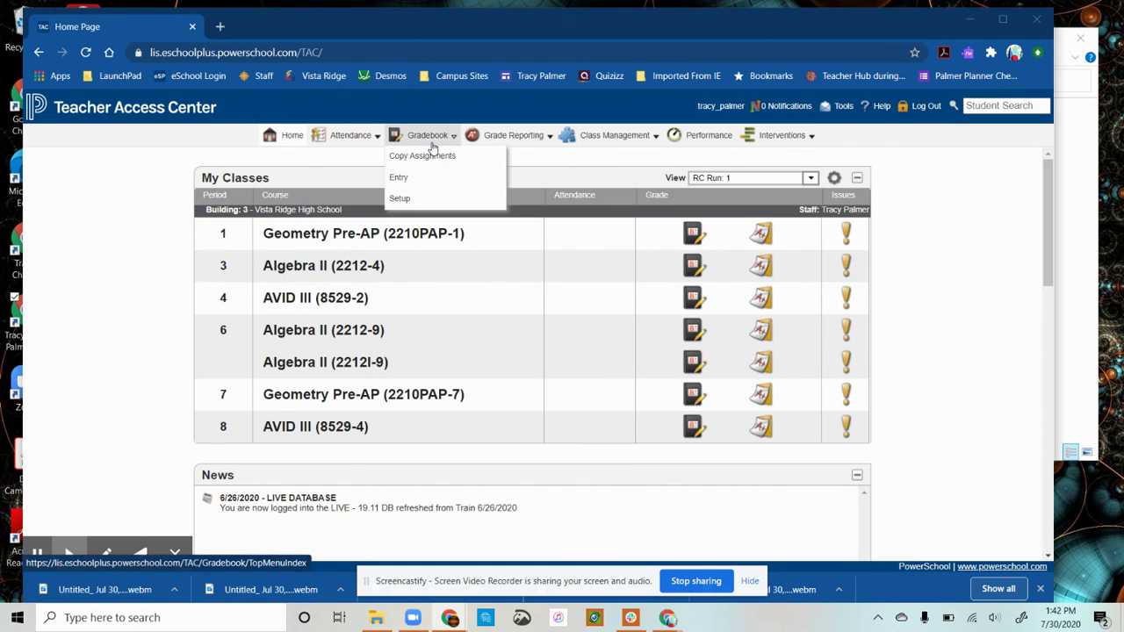
click(425, 201)
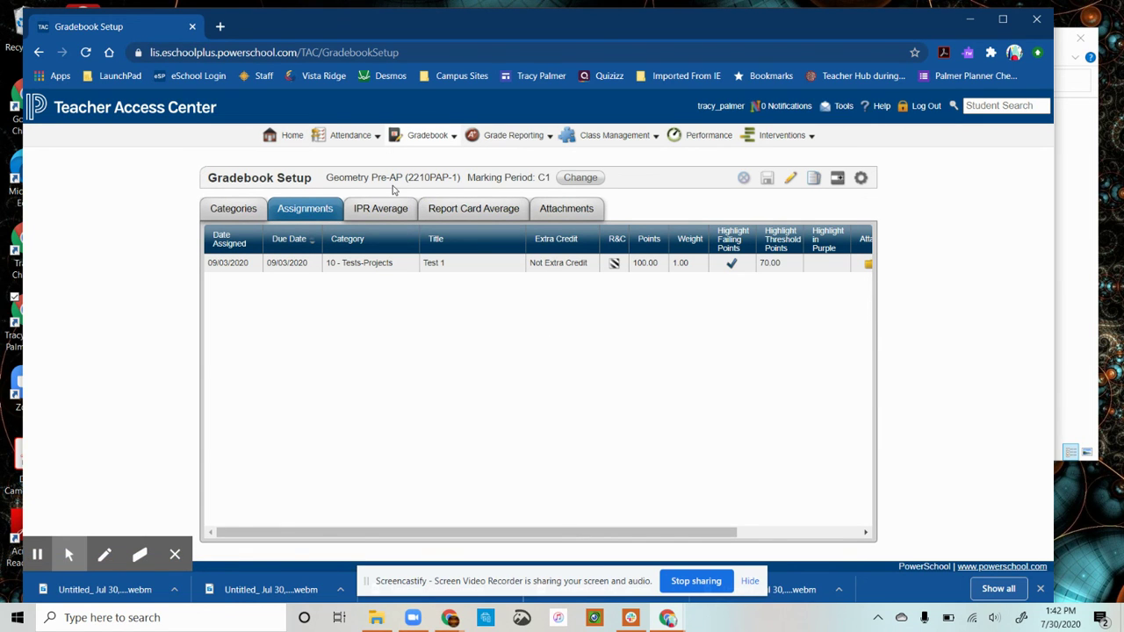
mouse_move(389, 186)
mouse_move(546, 180)
click(558, 262)
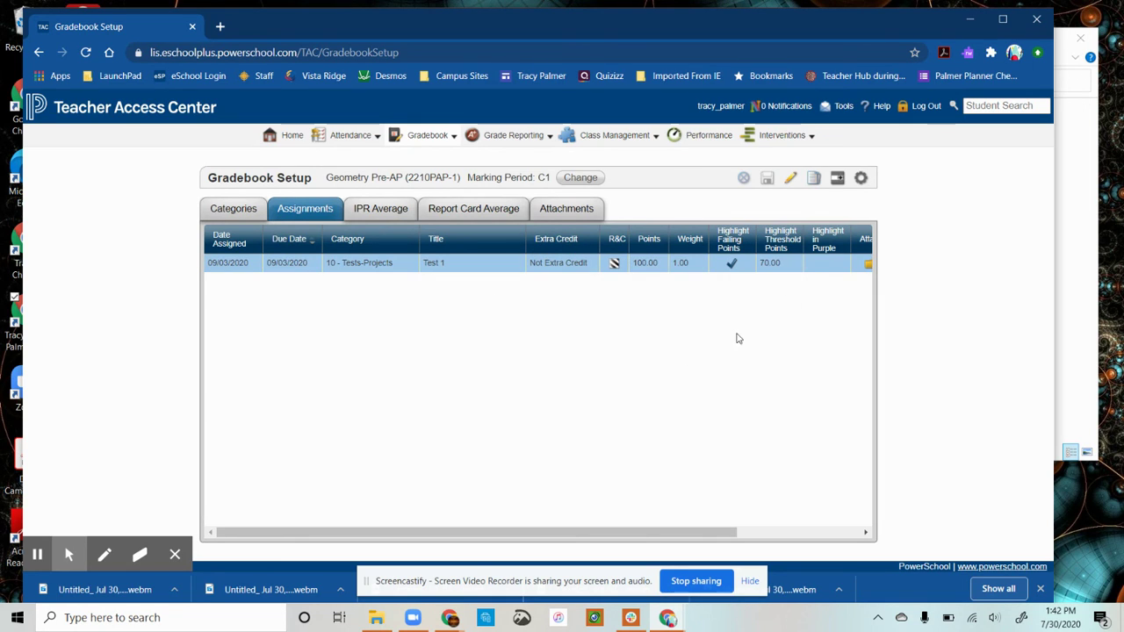
click(836, 179)
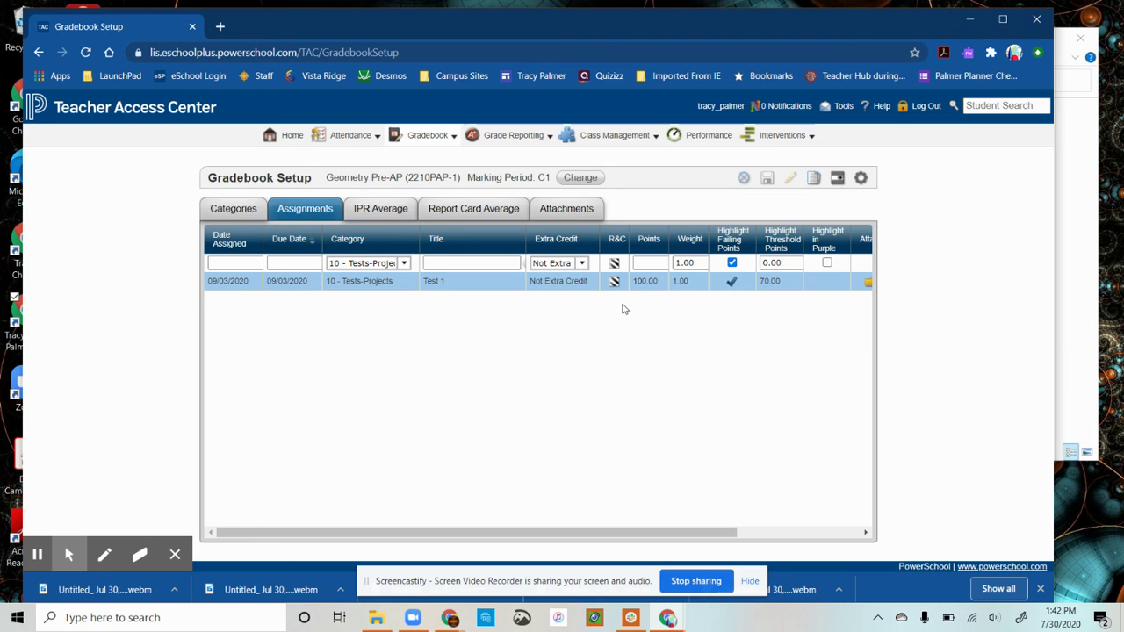
Set the new assignment's assigned date to 08/13/2020 and due date to 08/14/2020
click(234, 263)
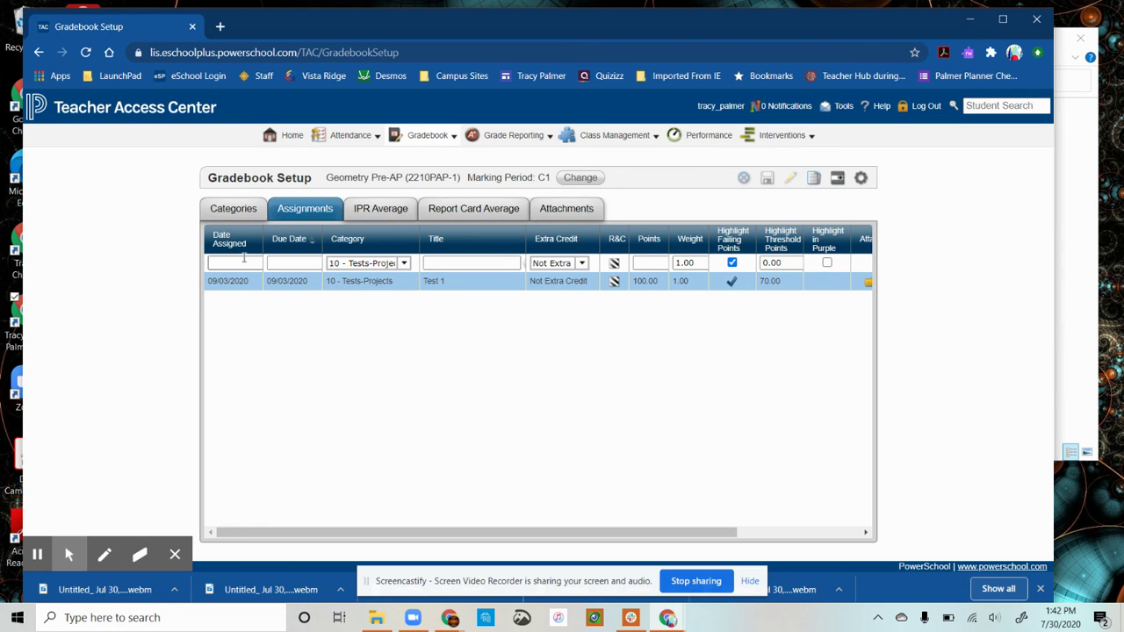
click(366, 302)
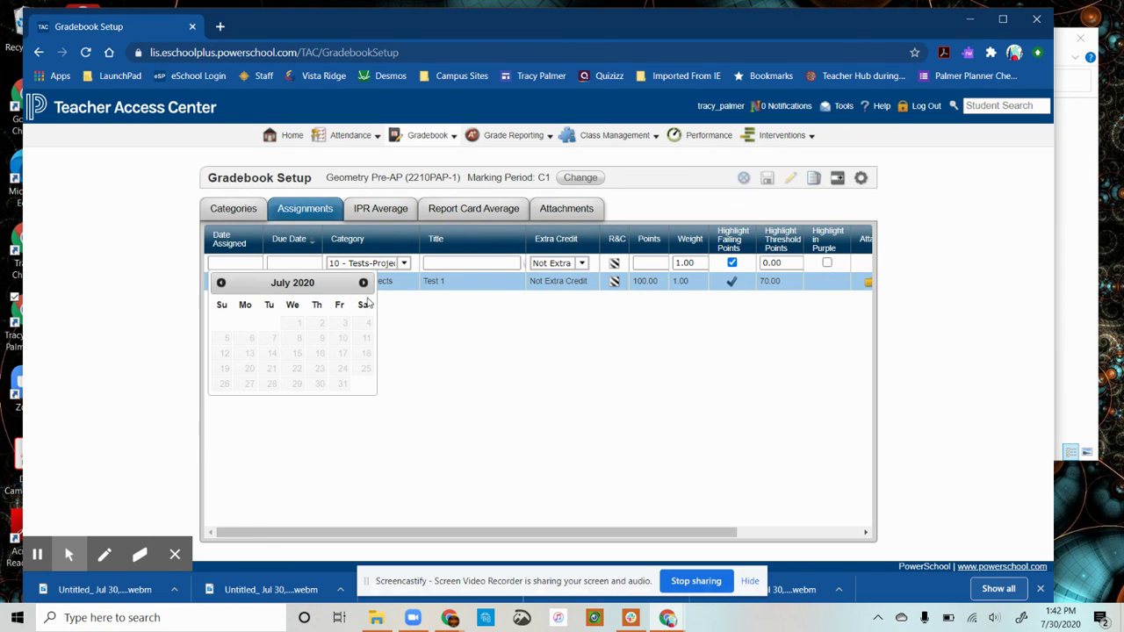
click(363, 283)
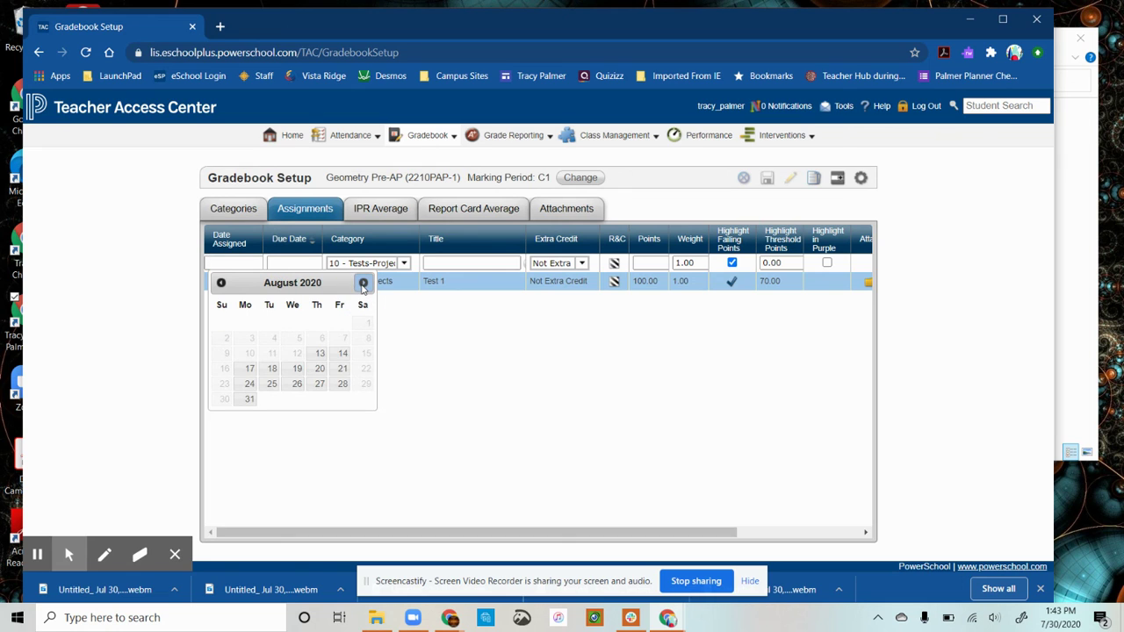
click(320, 353)
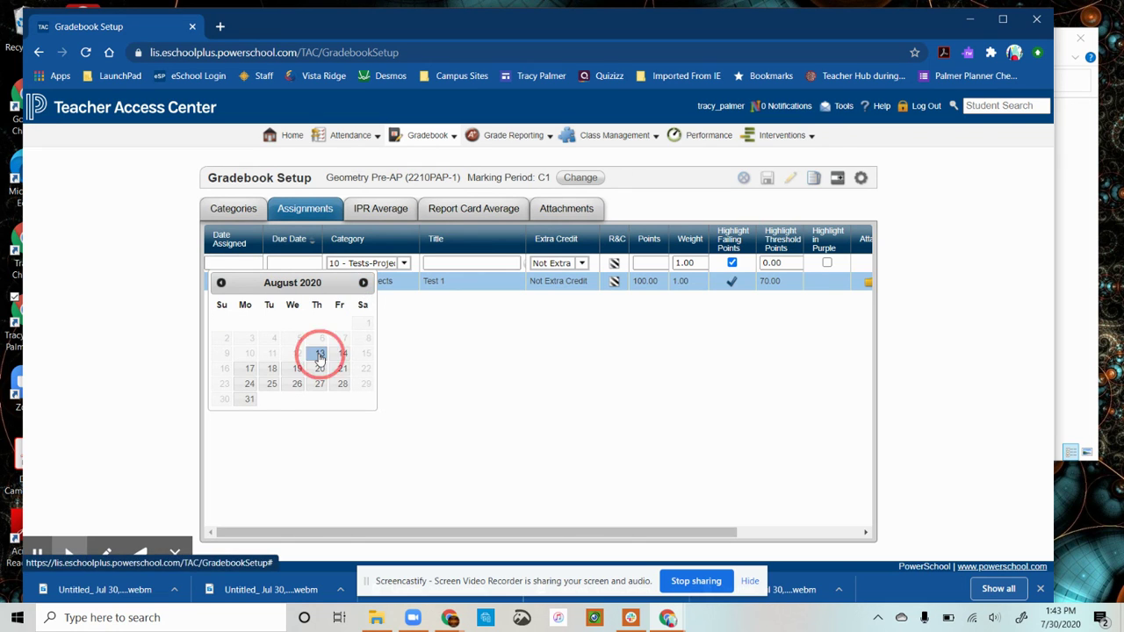
click(319, 257)
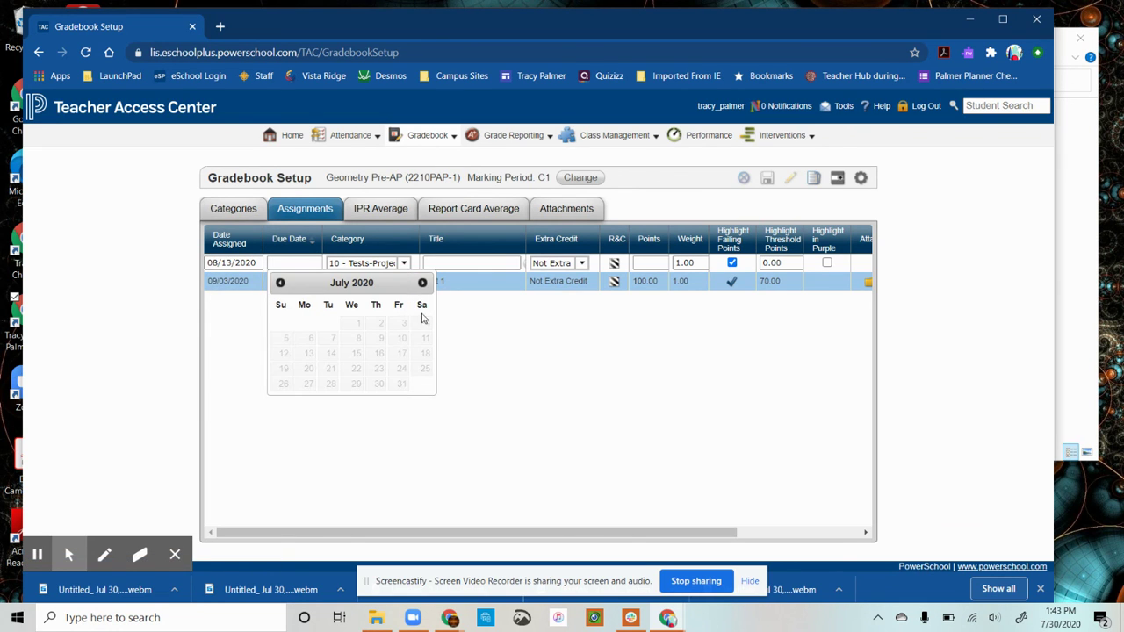
click(423, 283)
click(402, 353)
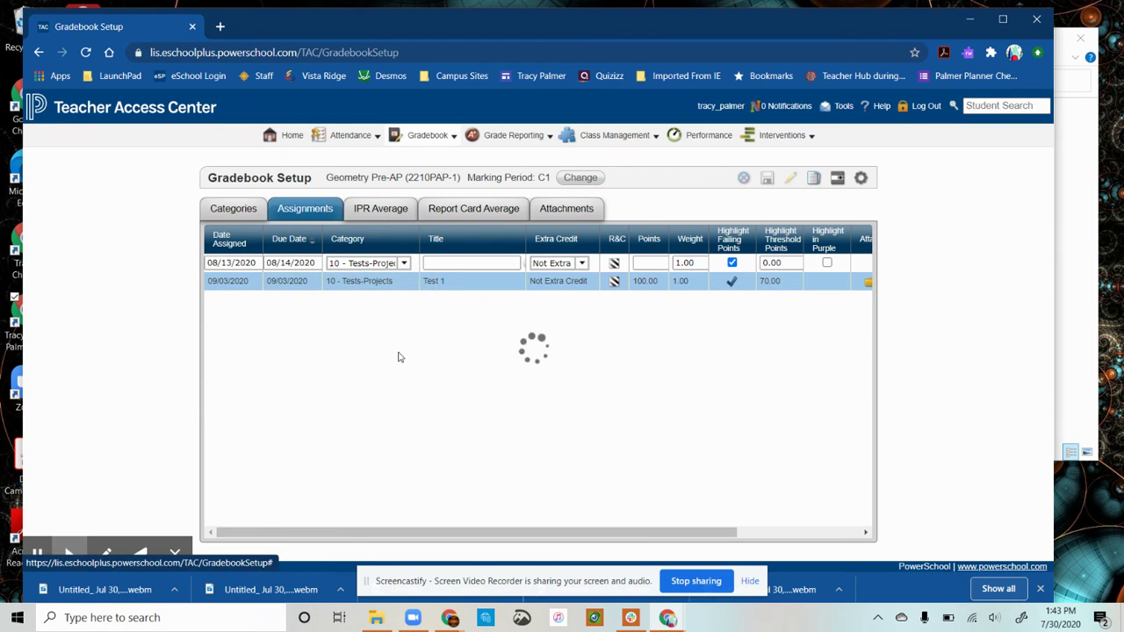
Make it a 14 - Daily Grades assignment titled Get To Know You, 100 points, highlighted purple
click(403, 262)
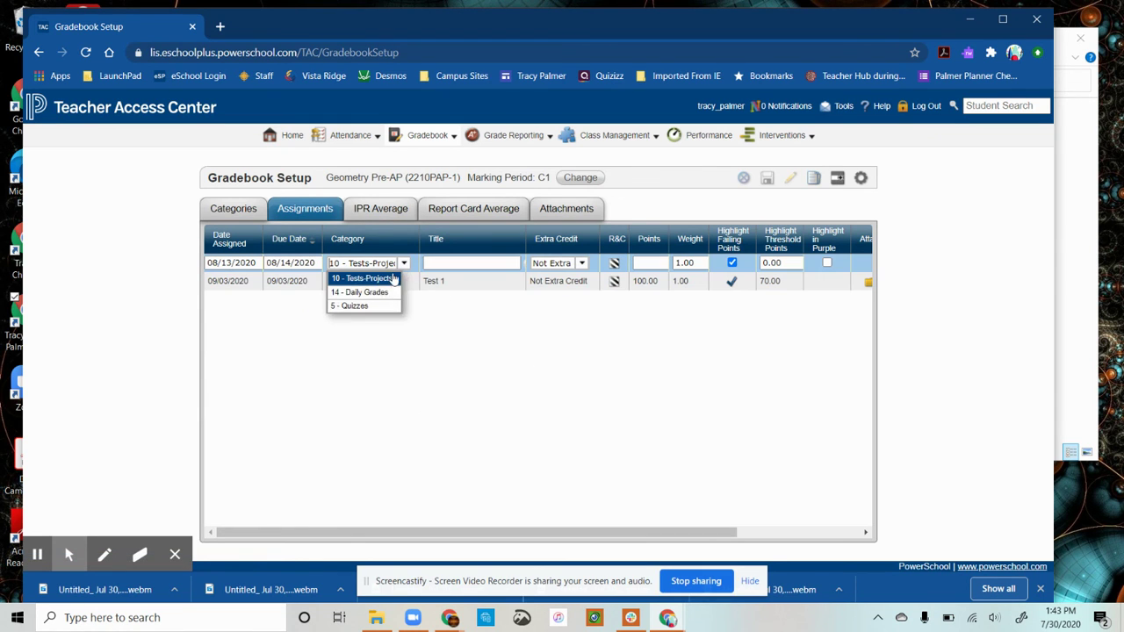
click(369, 291)
click(448, 263)
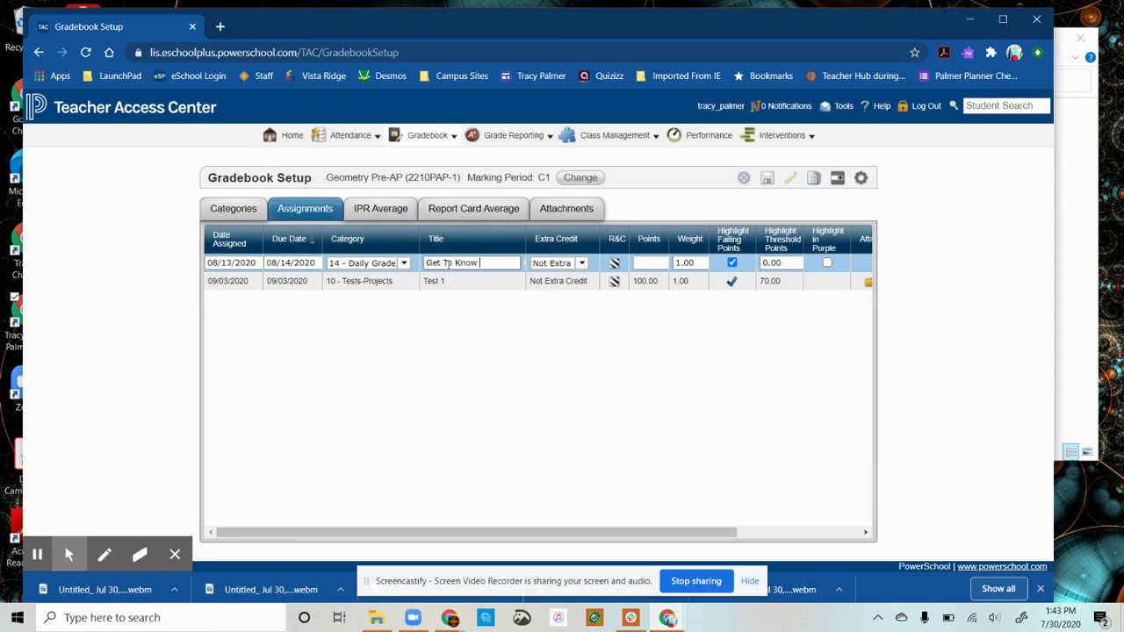
click(657, 262)
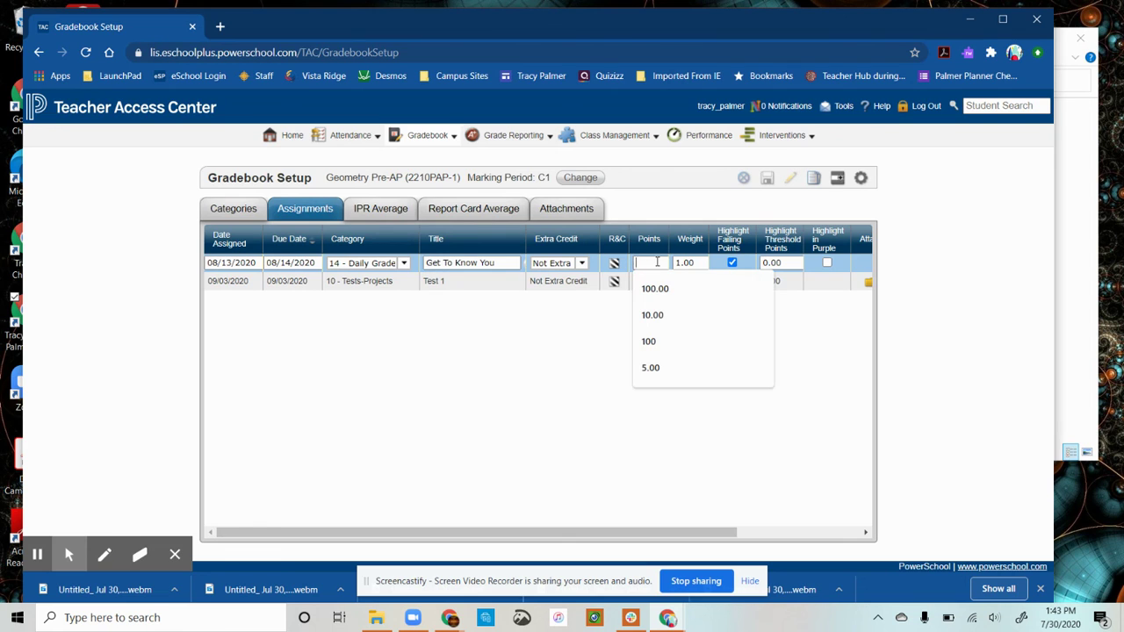
text(100)
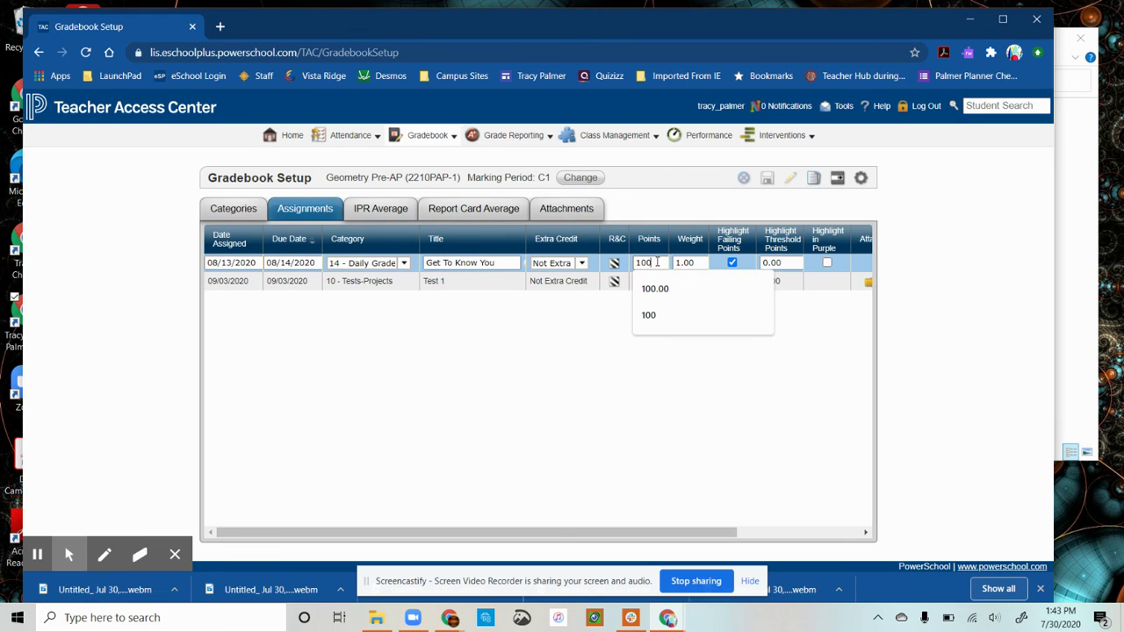
click(827, 264)
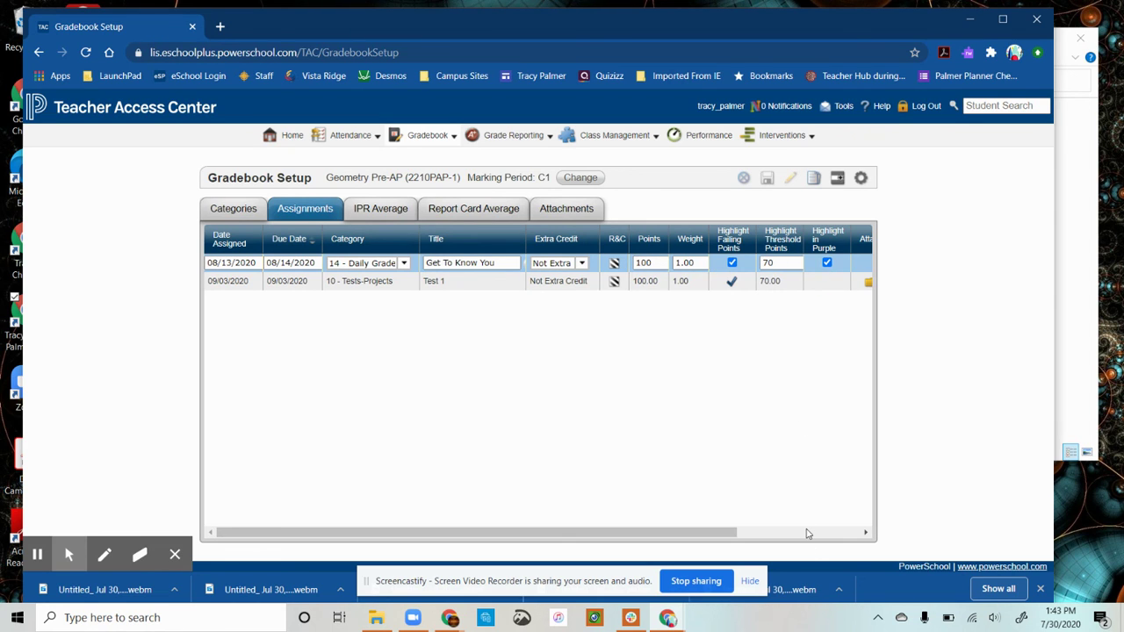
click(720, 533)
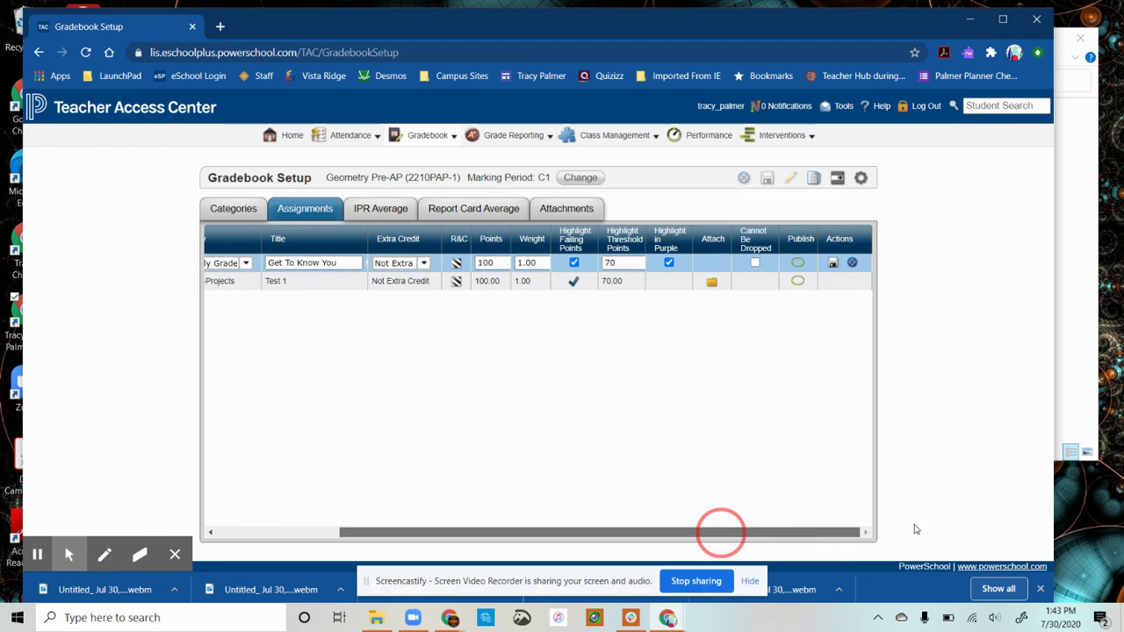
Publish and save Get To Know You, and reopen Test 1 for editing
click(799, 263)
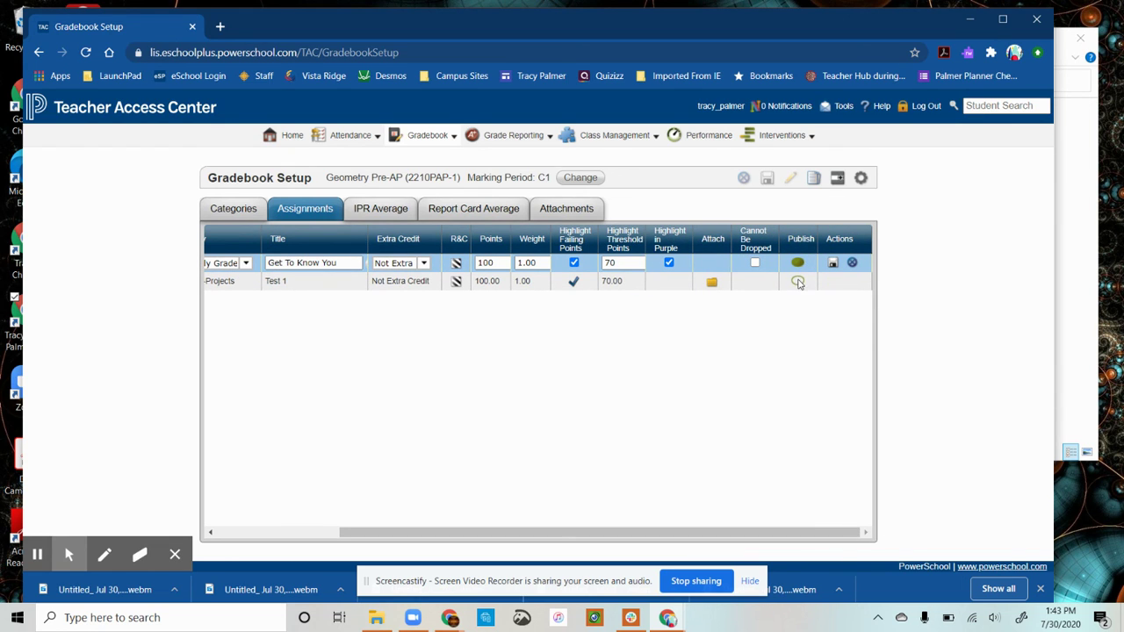
click(798, 282)
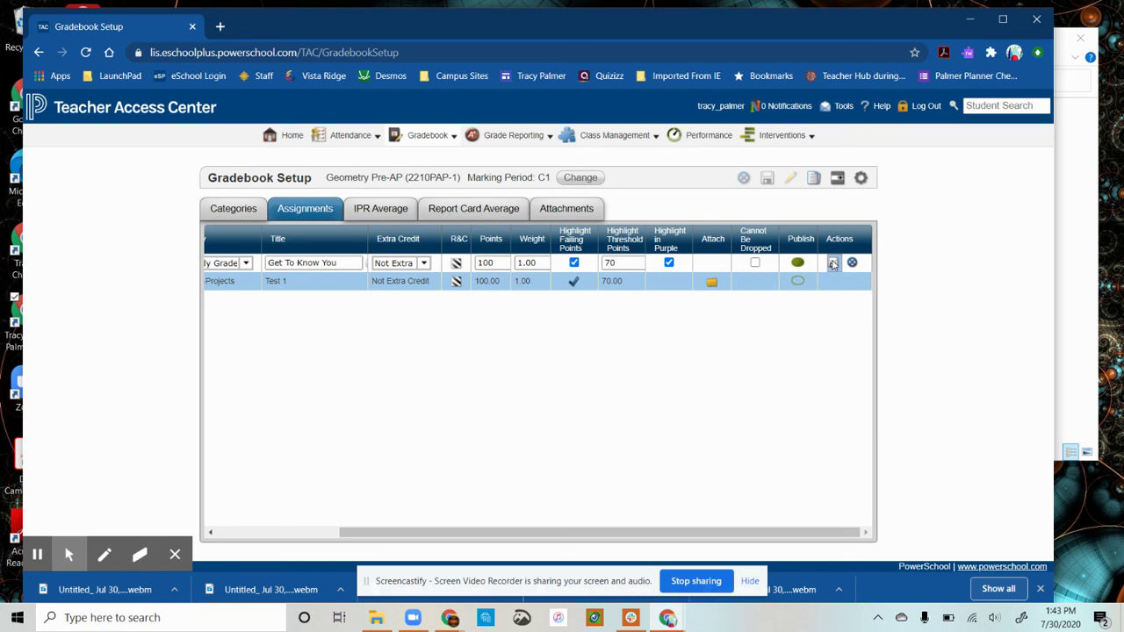
click(833, 264)
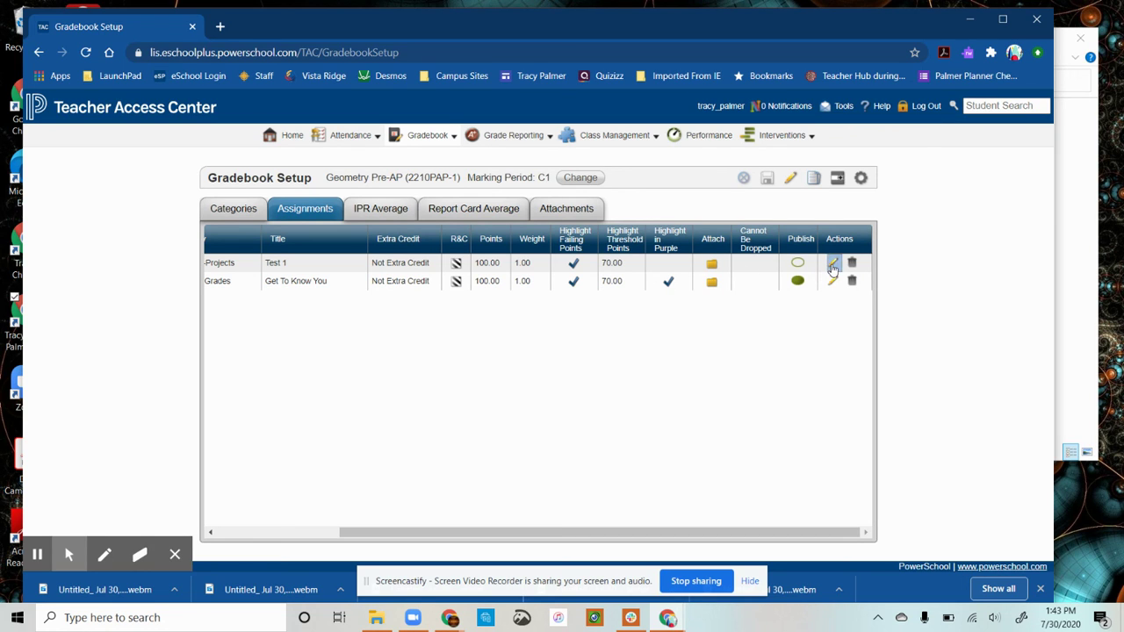
click(832, 265)
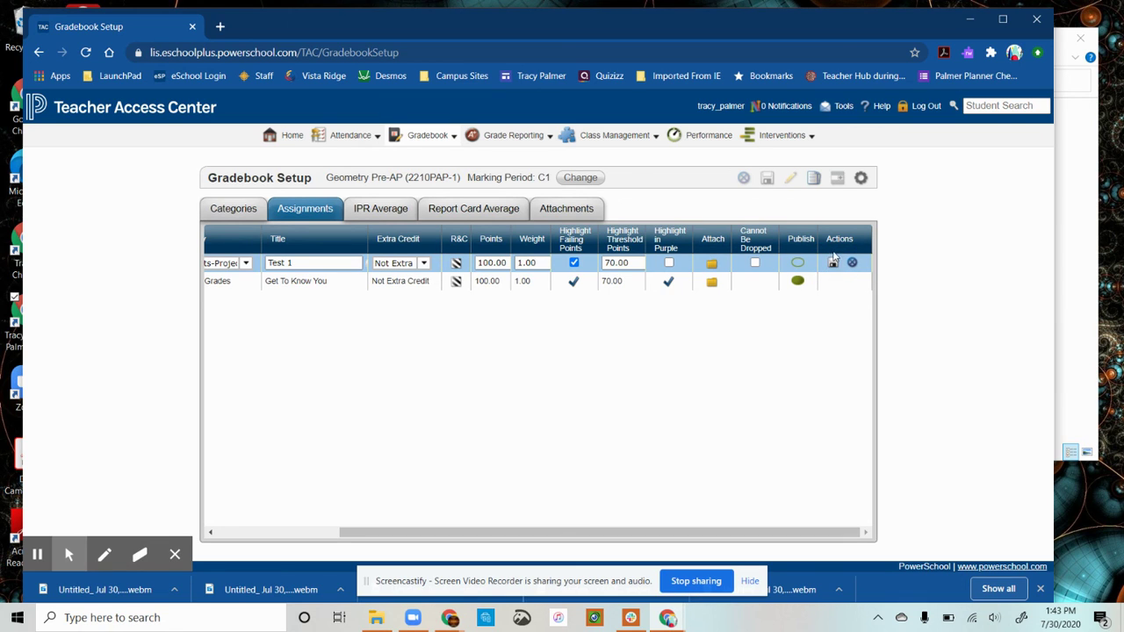
Publish Test 1 and save its changes
click(797, 263)
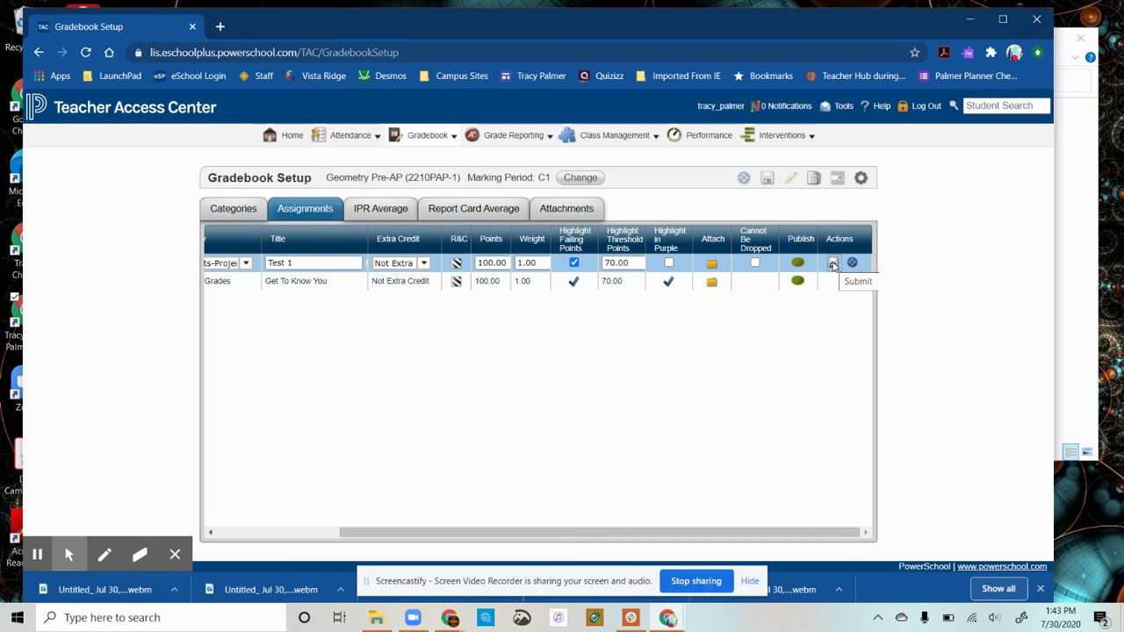
click(833, 264)
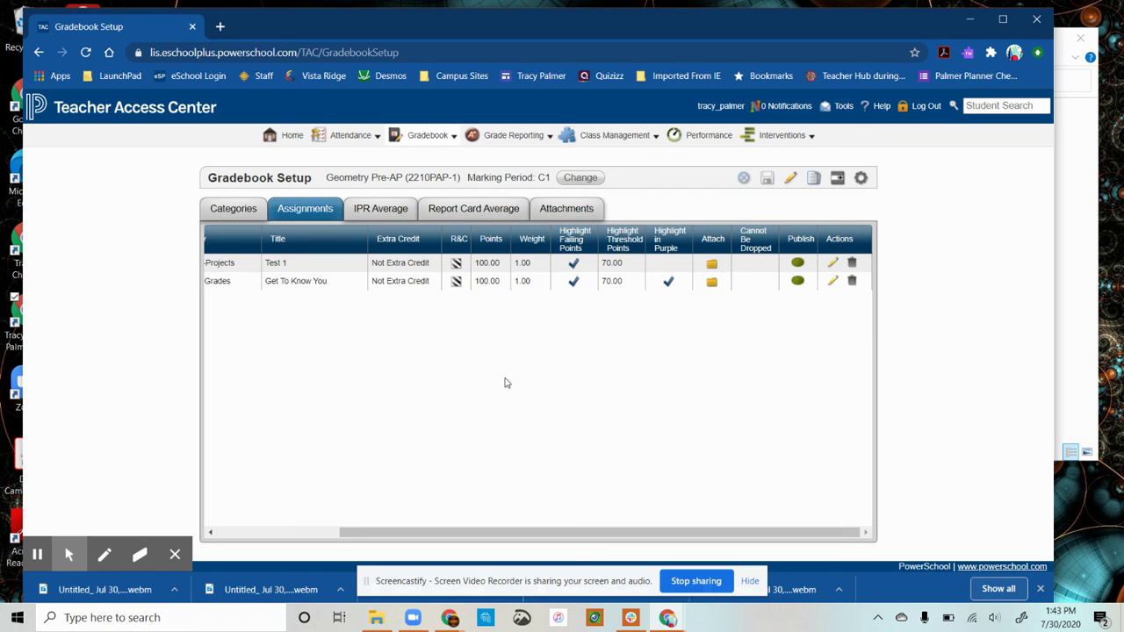
click(836, 180)
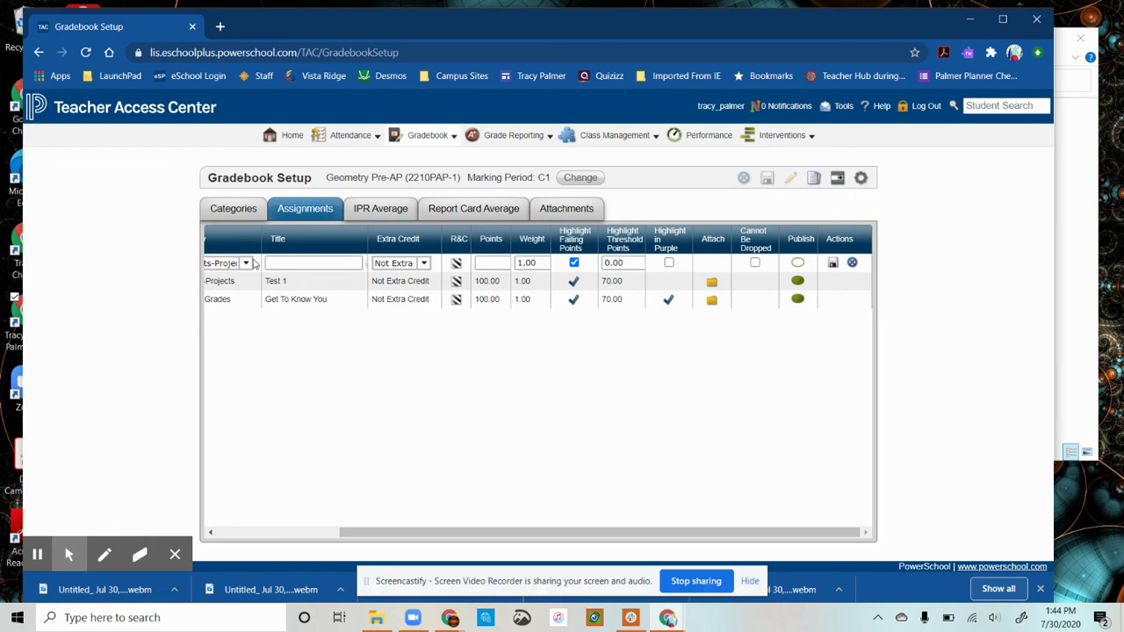
Set the new assignment's assigned and due dates both to 08/17/2020
click(268, 532)
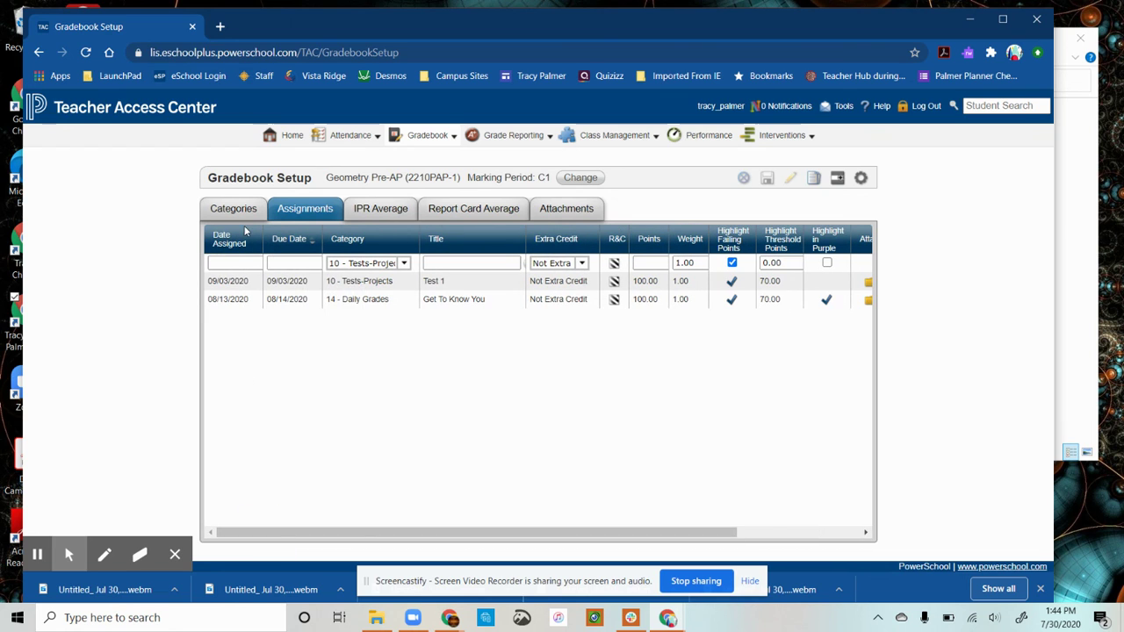
click(235, 263)
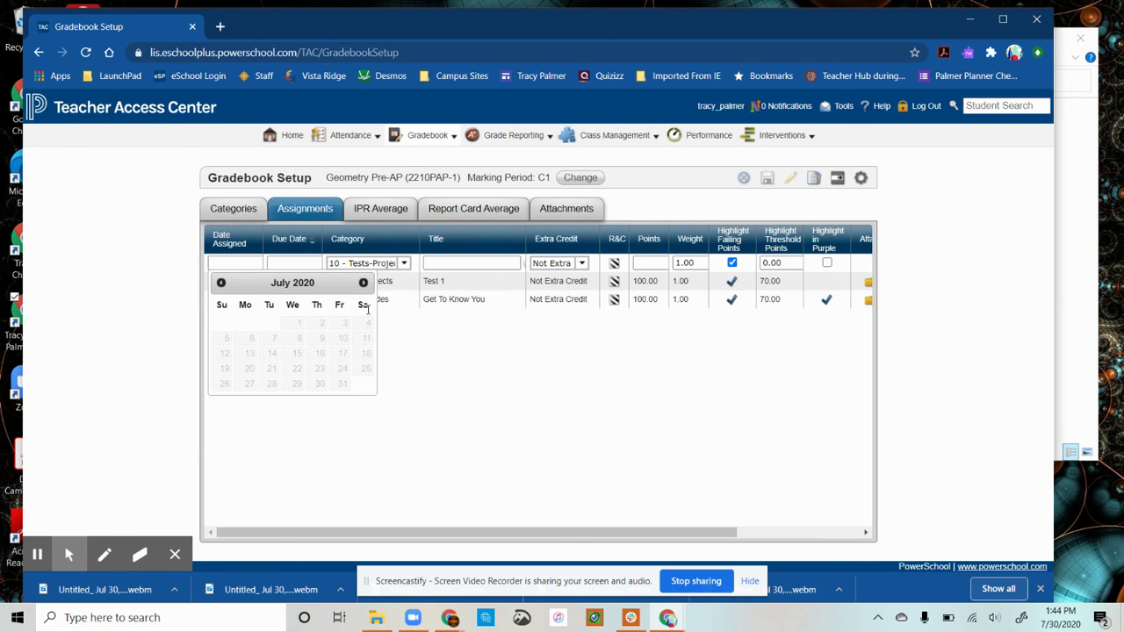
click(362, 283)
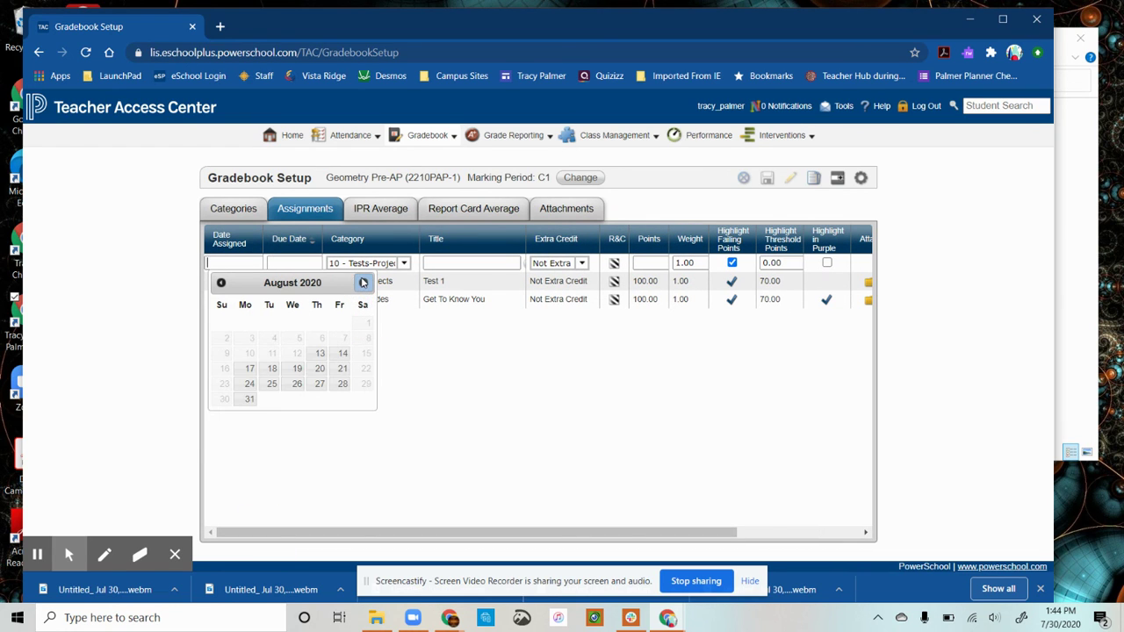
click(250, 370)
click(296, 262)
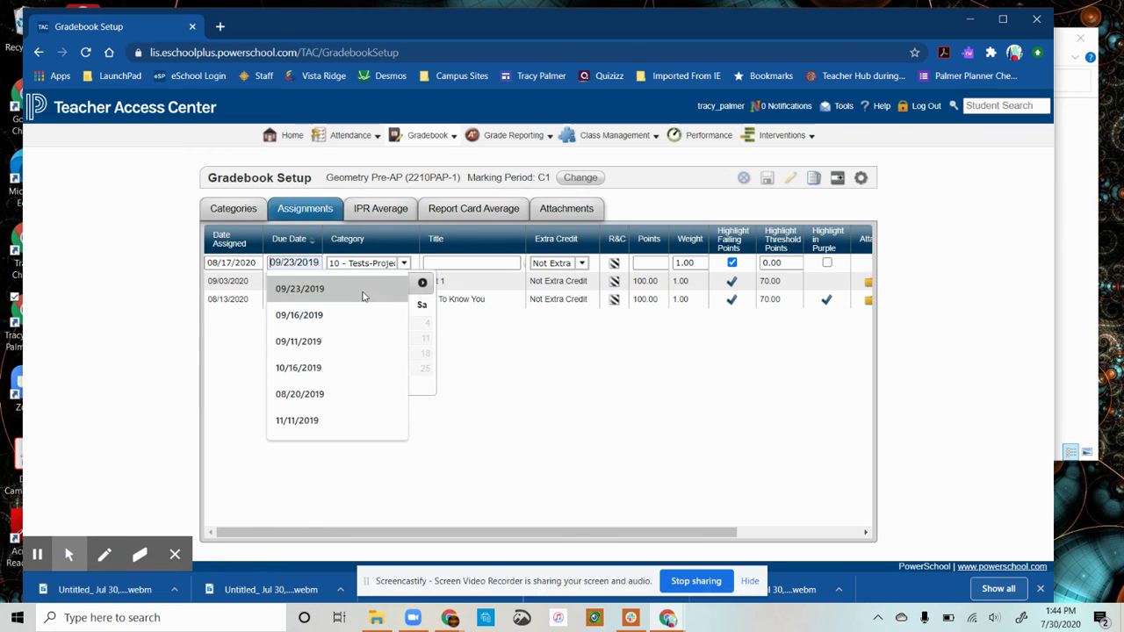
click(422, 283)
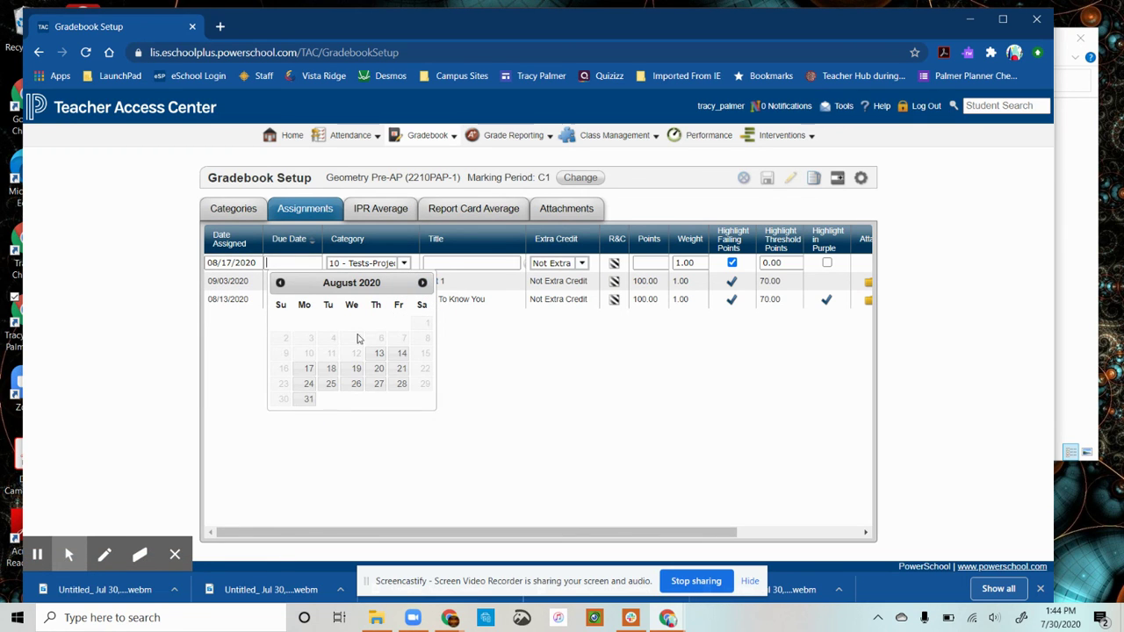
click(308, 368)
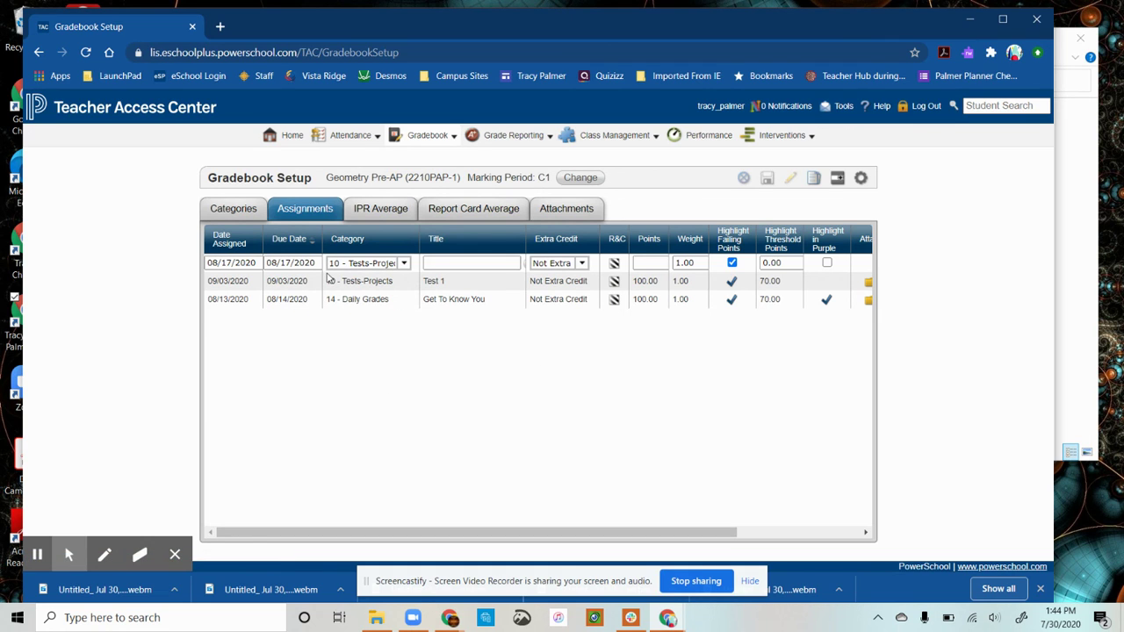
Make it a 5 - Quizzes assignment titled Algebra Skills, 100 points, highlighted purple
click(402, 269)
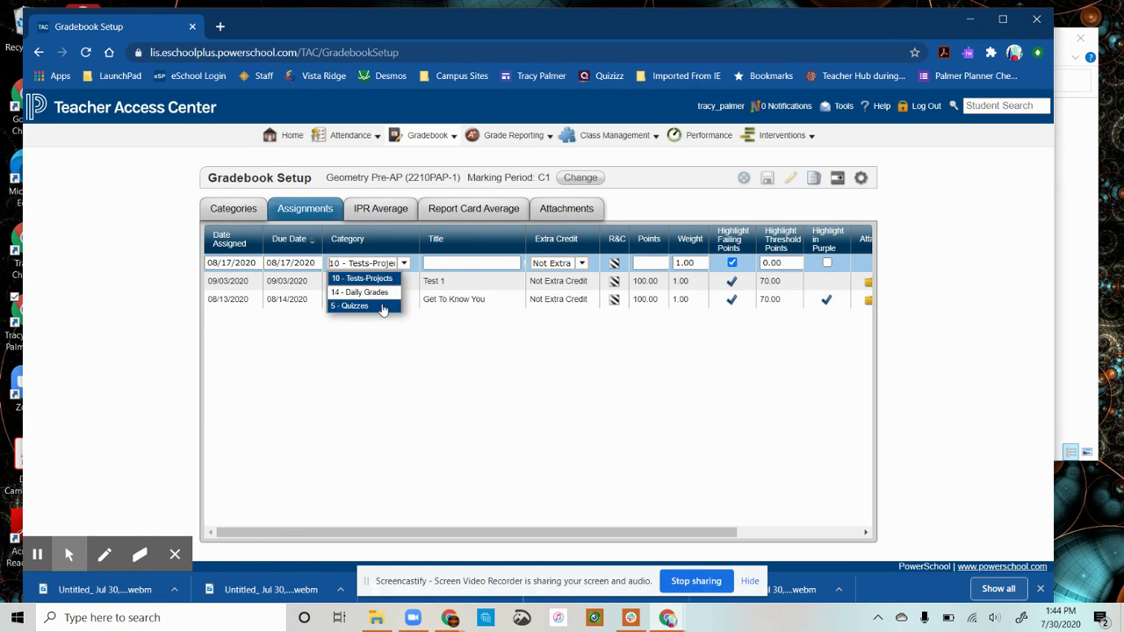
click(384, 305)
click(462, 263)
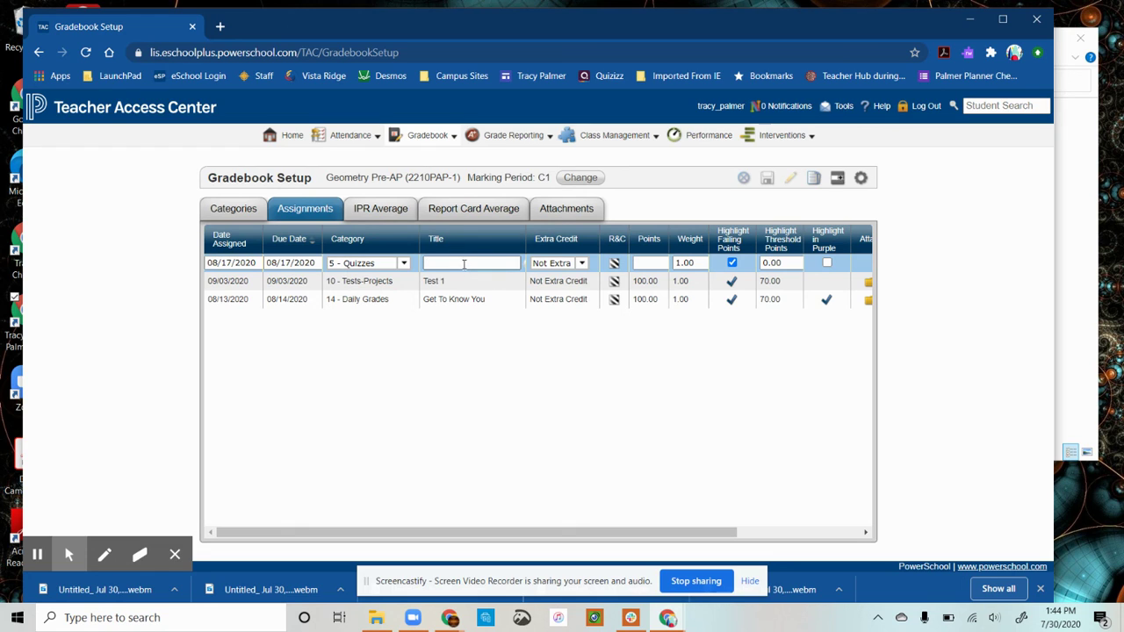
text(Algebra Skills)
click(657, 263)
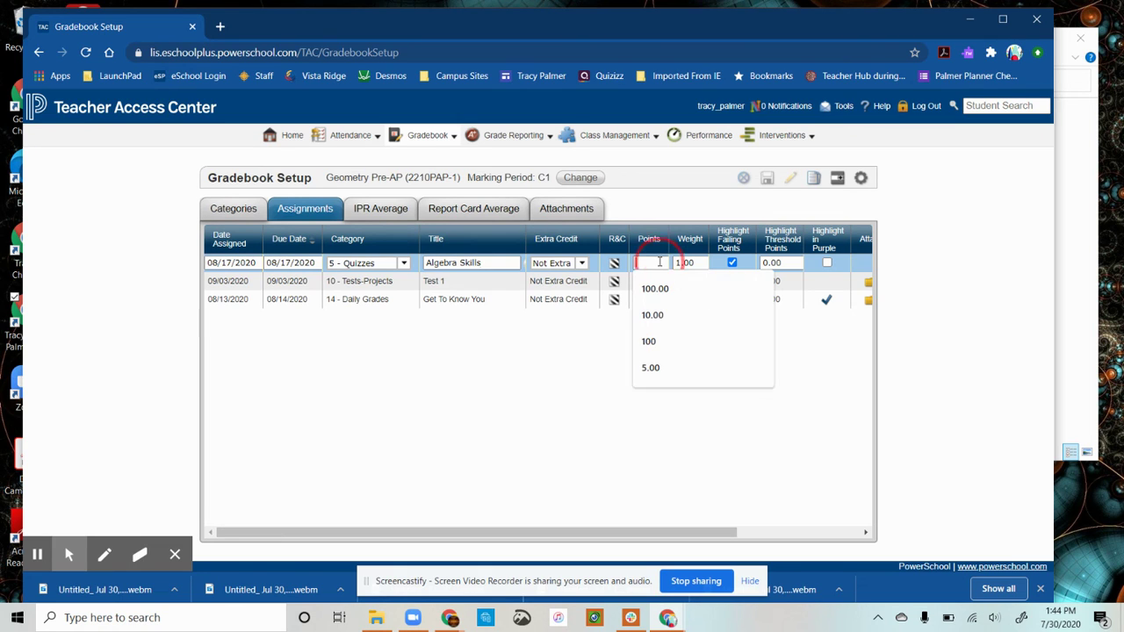
text(100)
click(760, 430)
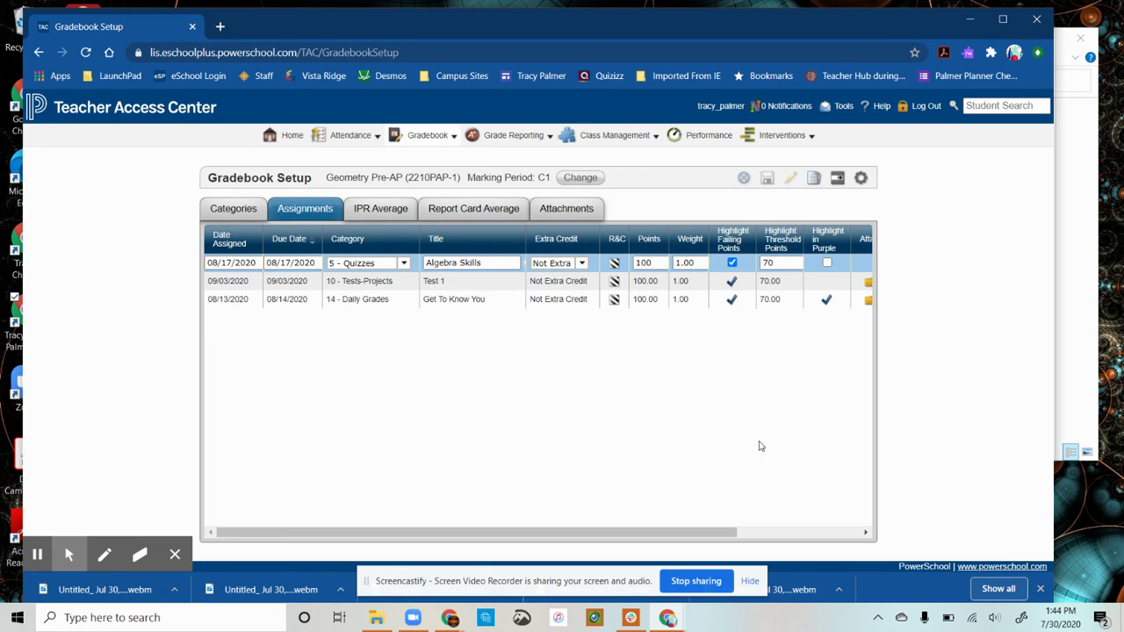
click(827, 262)
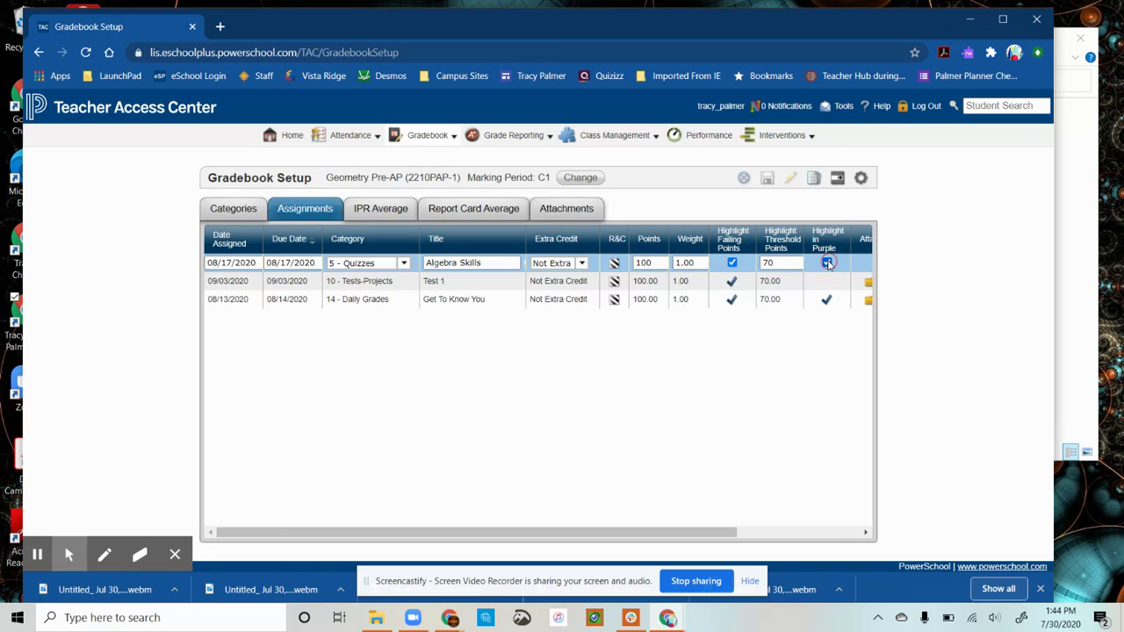
Publish and save the Algebra Skills assignment
click(841, 532)
click(797, 262)
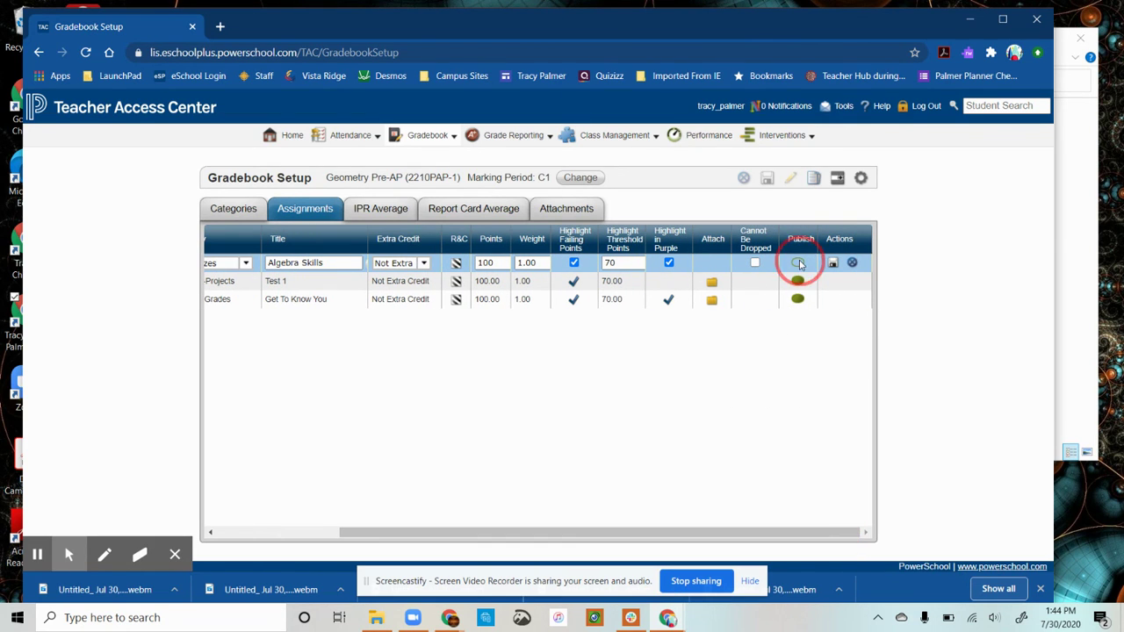
click(832, 264)
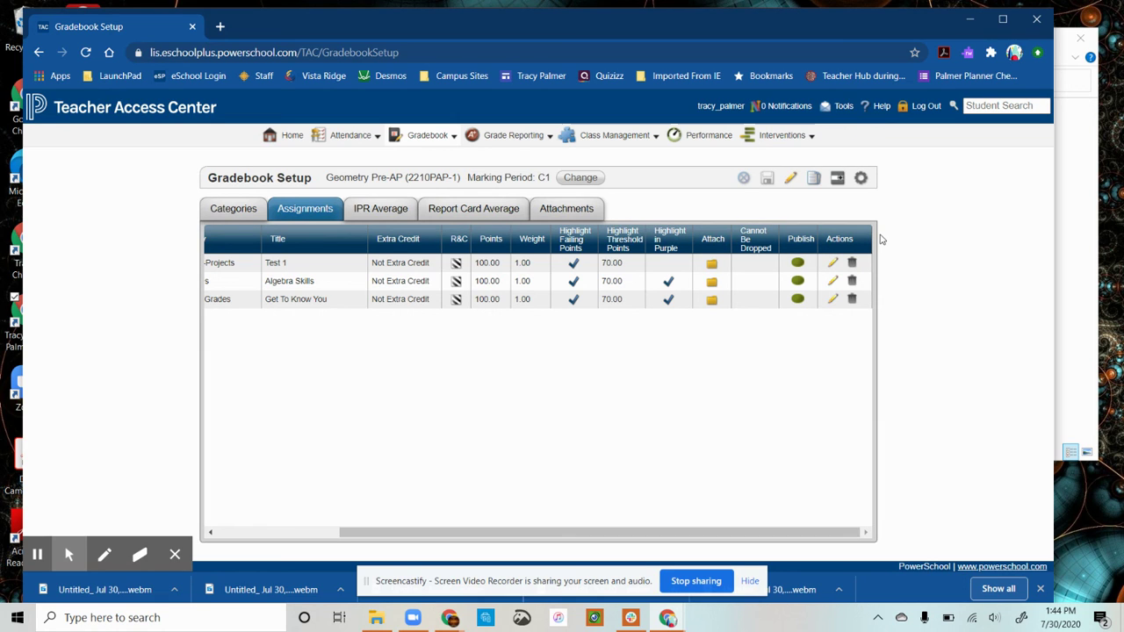
In Gradebook Entry, give student 5 26 on Get To Know You and student 3 25 on Algebra Skills
click(415, 132)
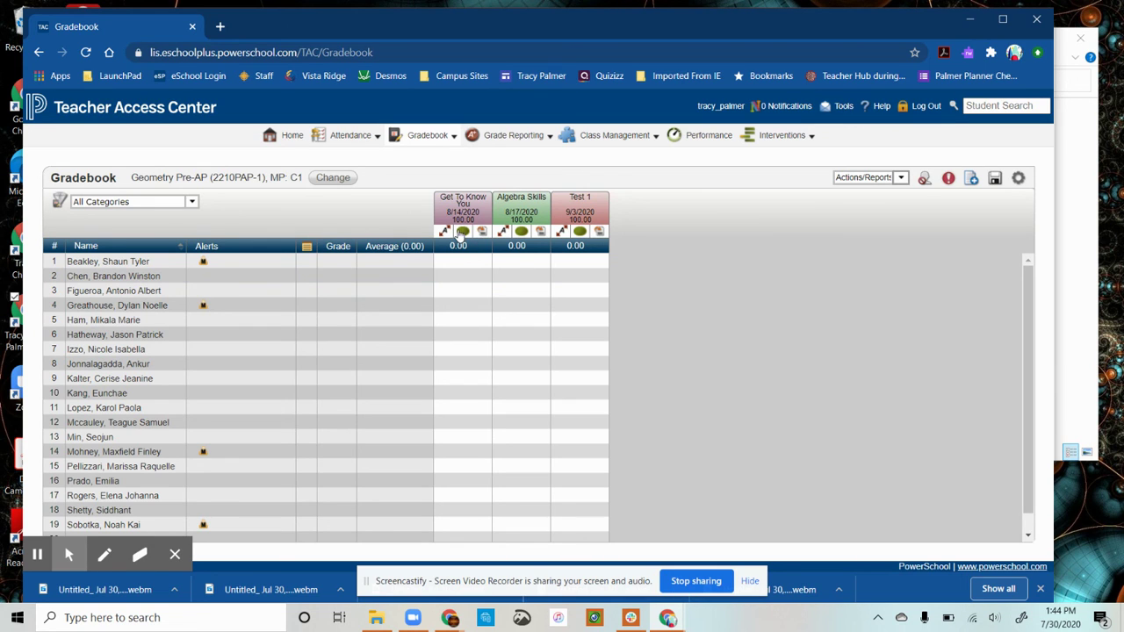
click(458, 324)
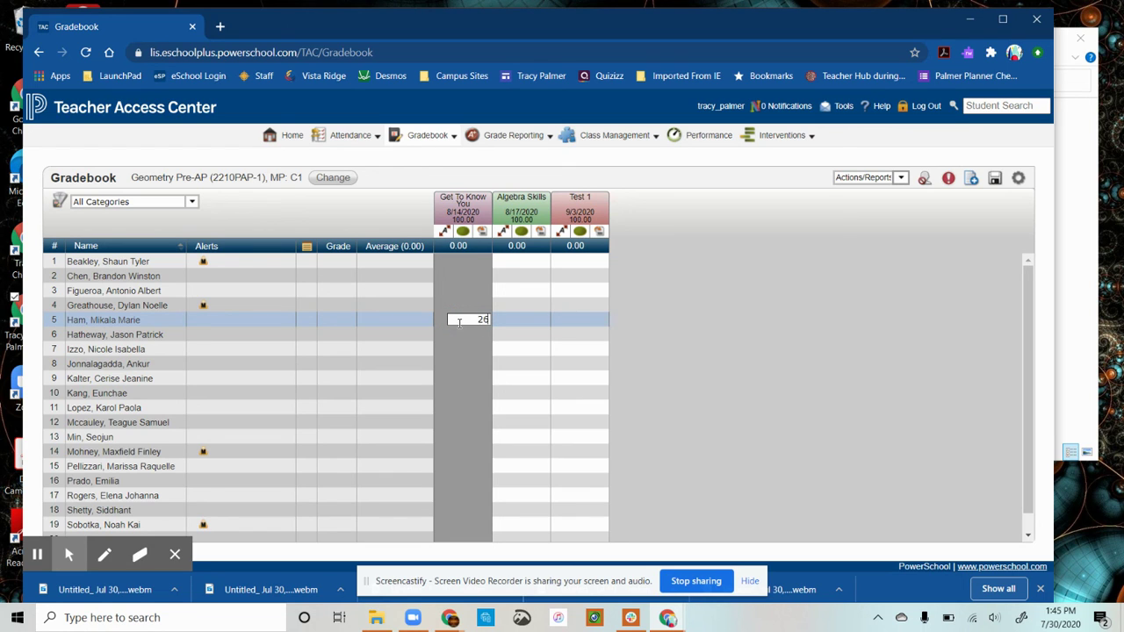
click(459, 305)
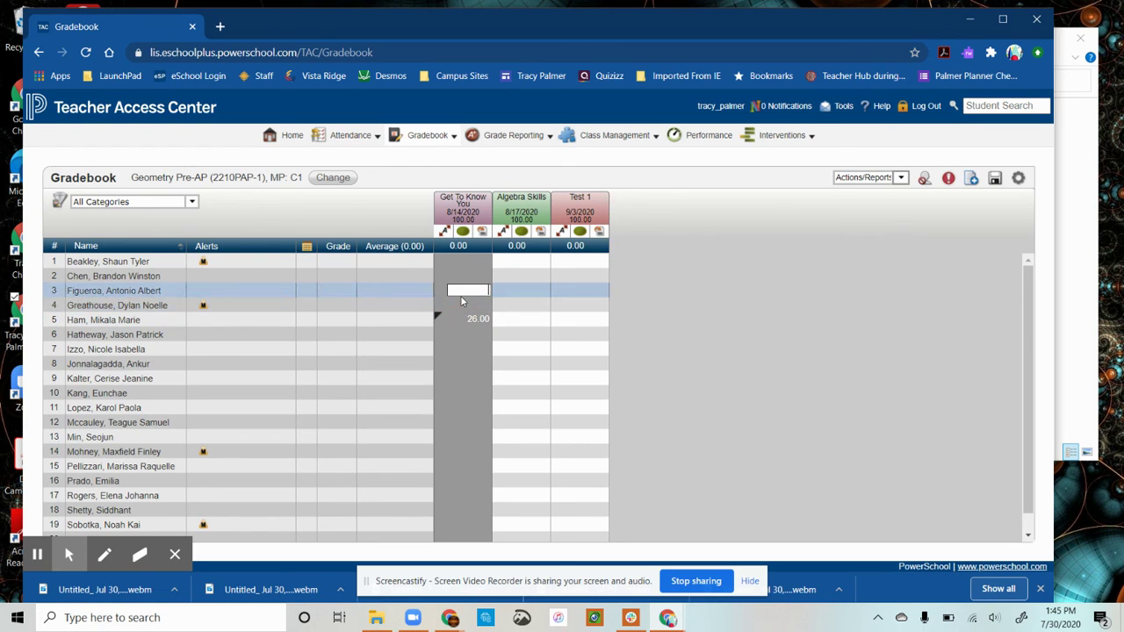
click(526, 289)
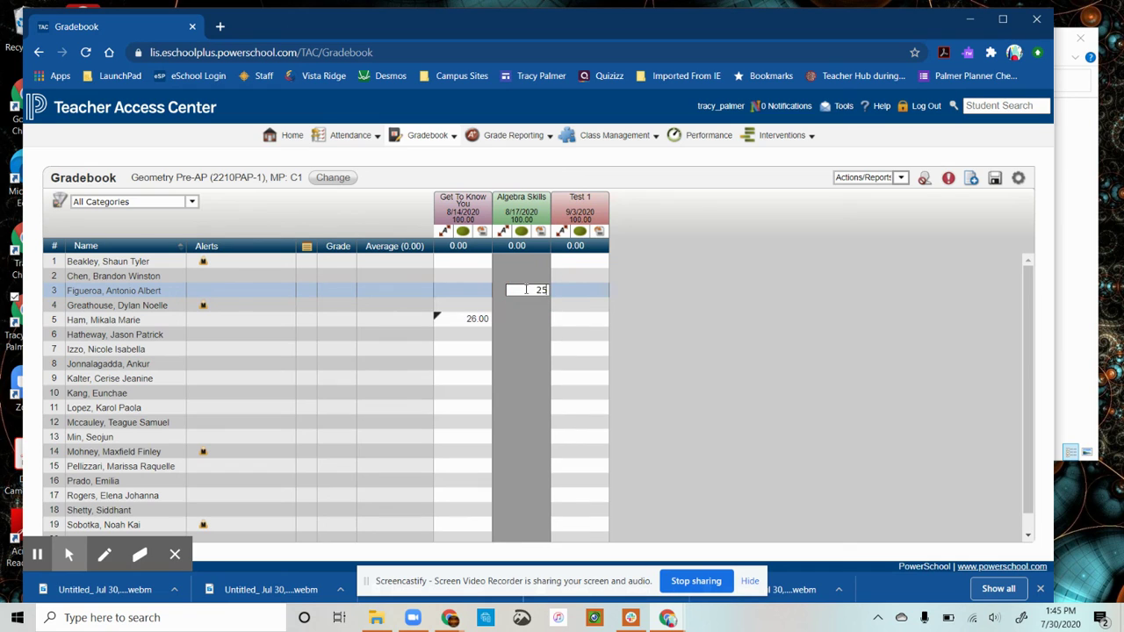
text(25)
click(593, 293)
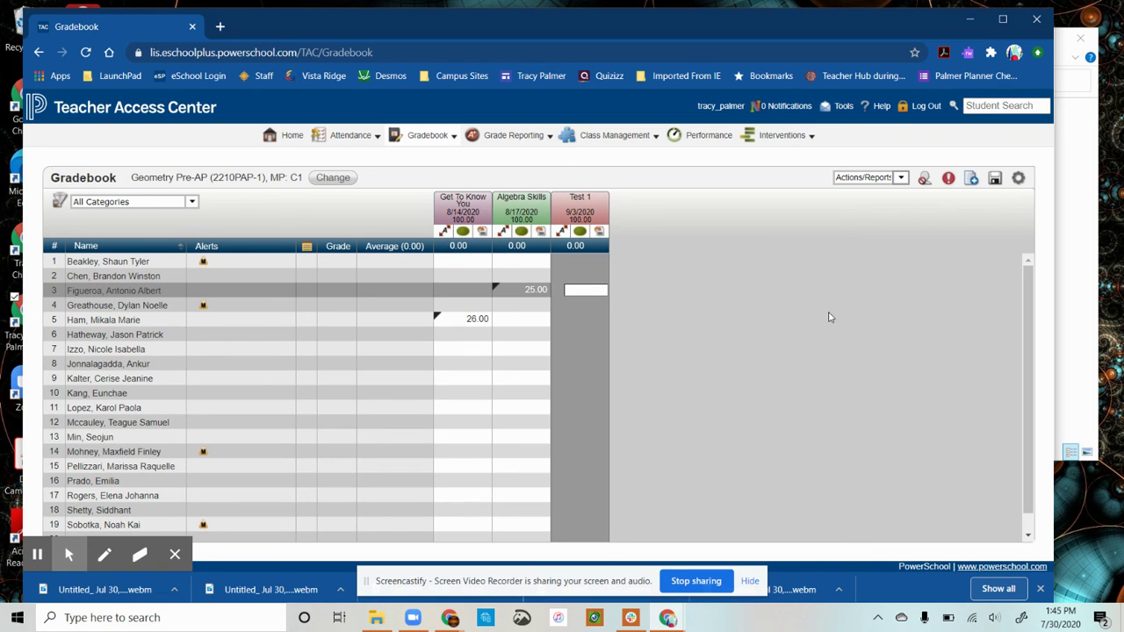
mouse_move(430, 136)
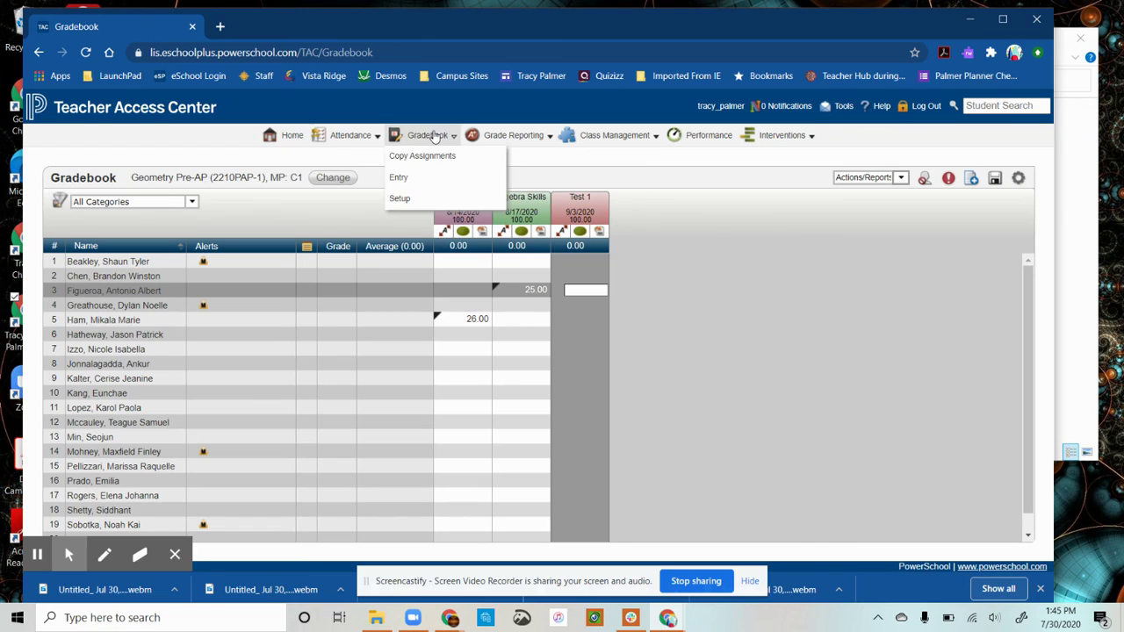
Go to Copy Assignments, saving the entered scores when prompted
click(430, 158)
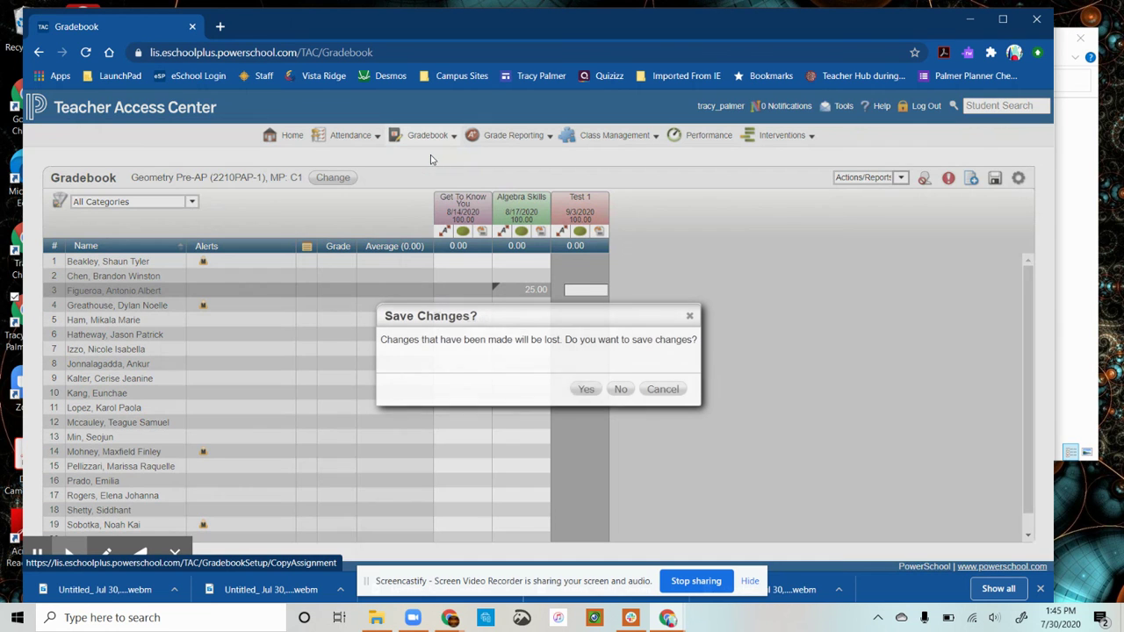
click(585, 389)
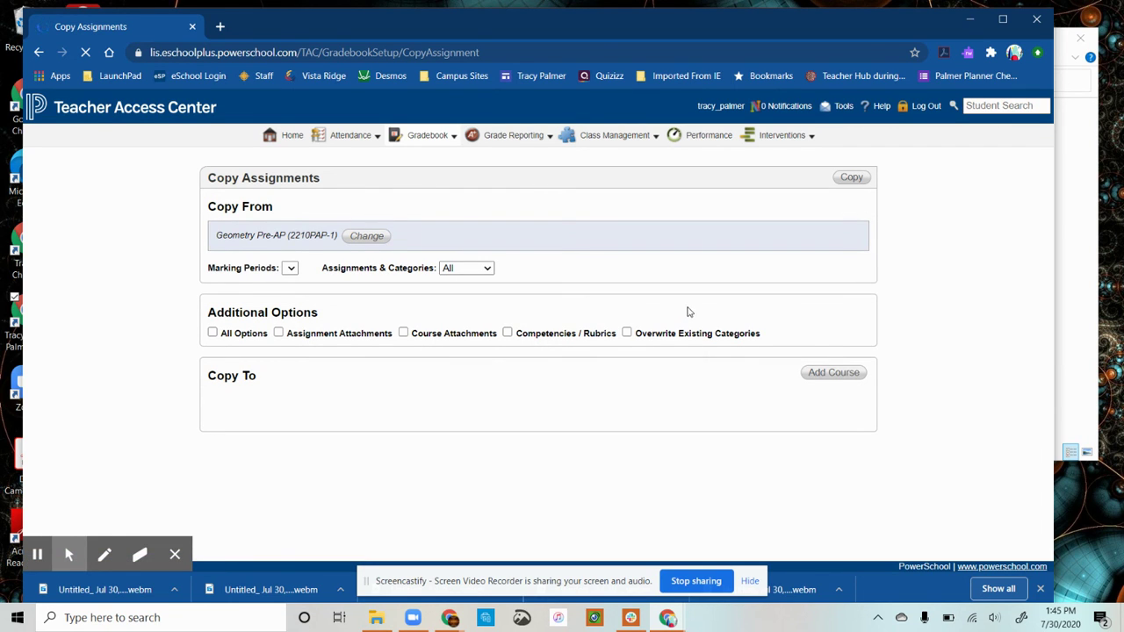
click(291, 269)
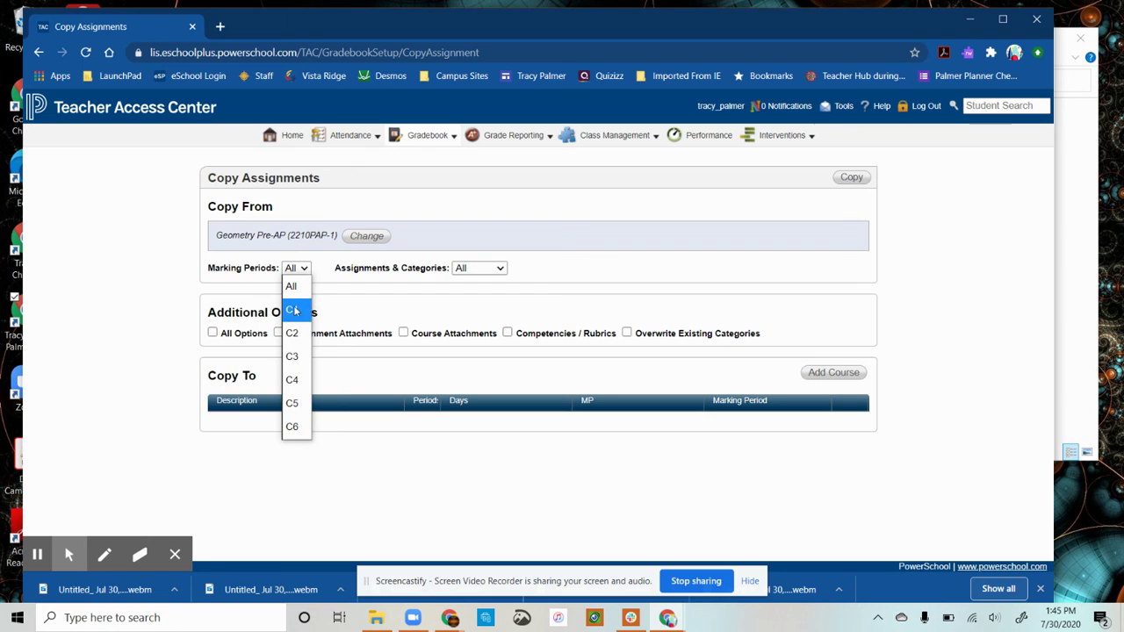
Limit the copy to marking period C1 with Selected categories, checking 14 - Daily Grades
click(335, 314)
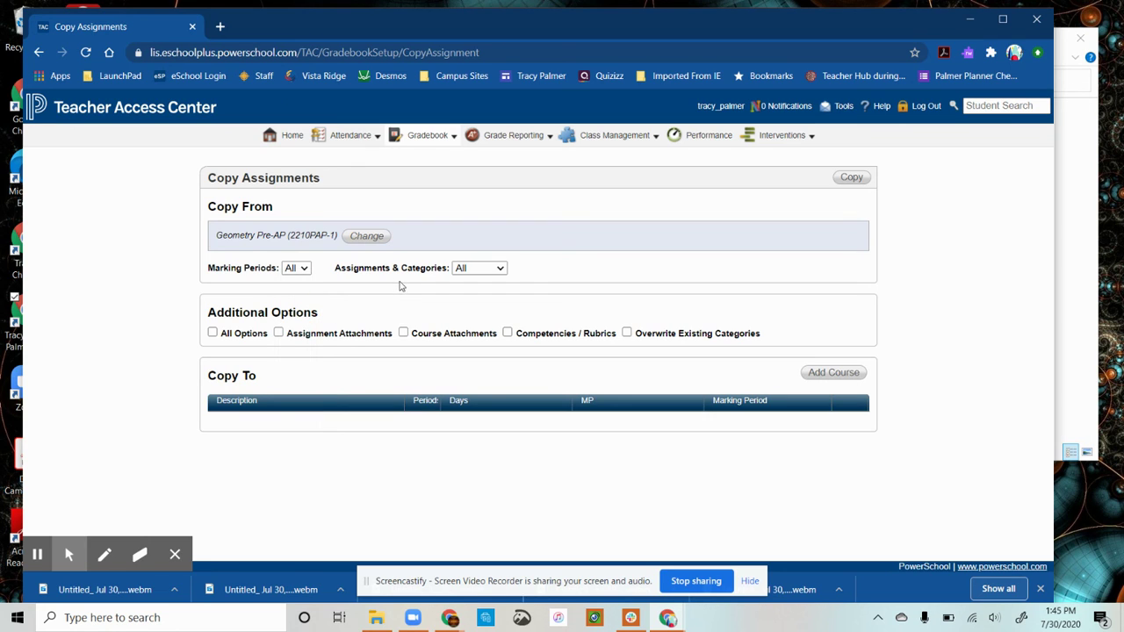
click(304, 269)
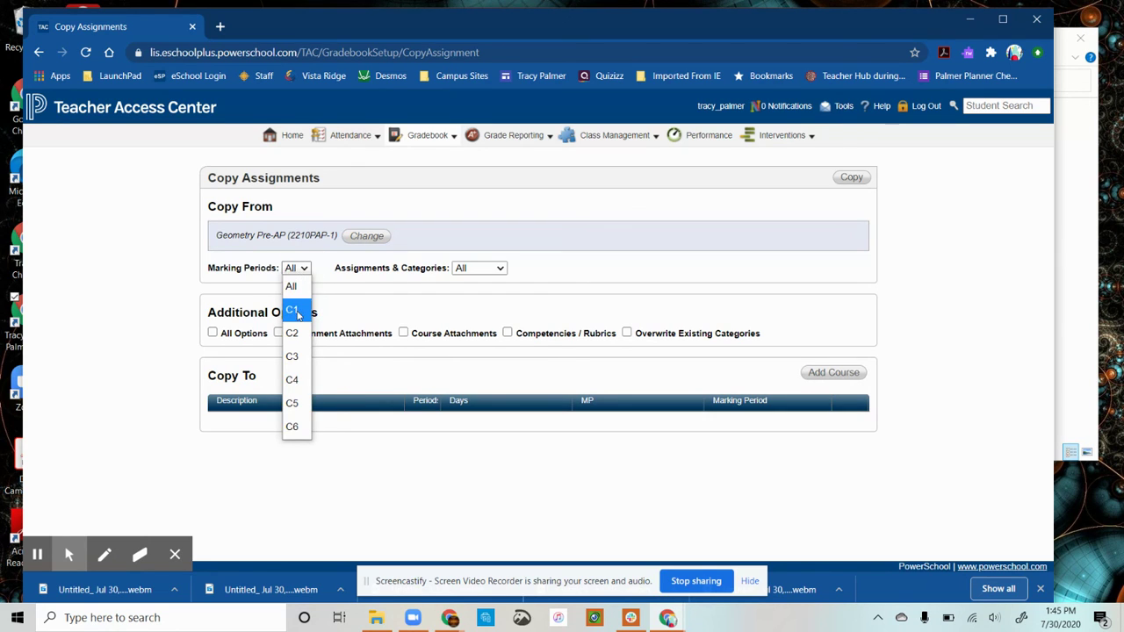
click(298, 310)
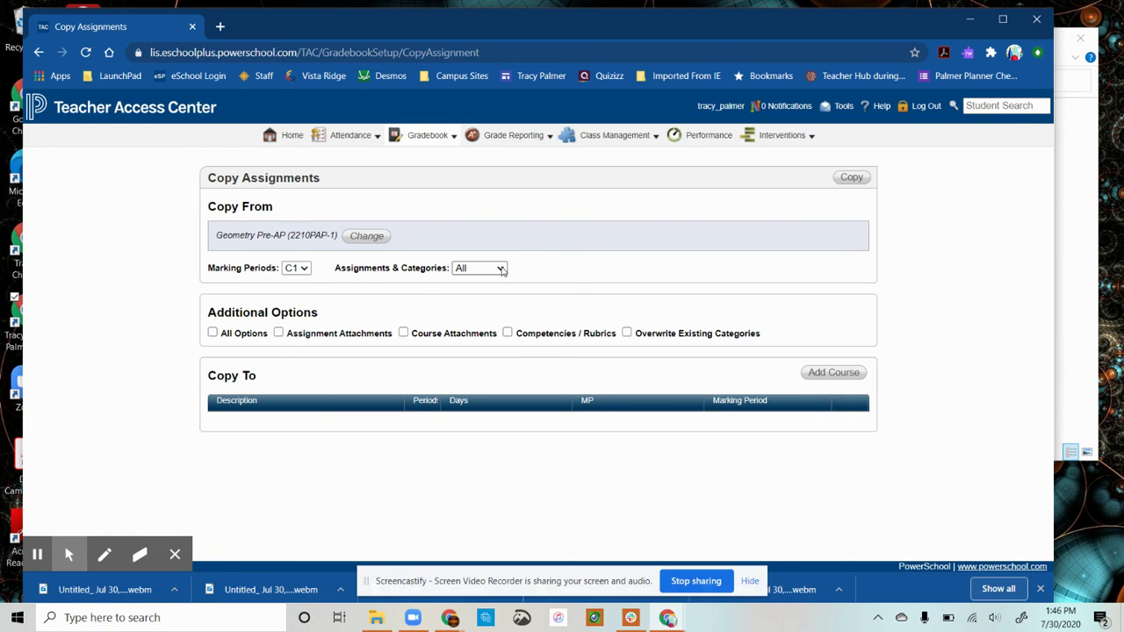
click(502, 268)
click(486, 308)
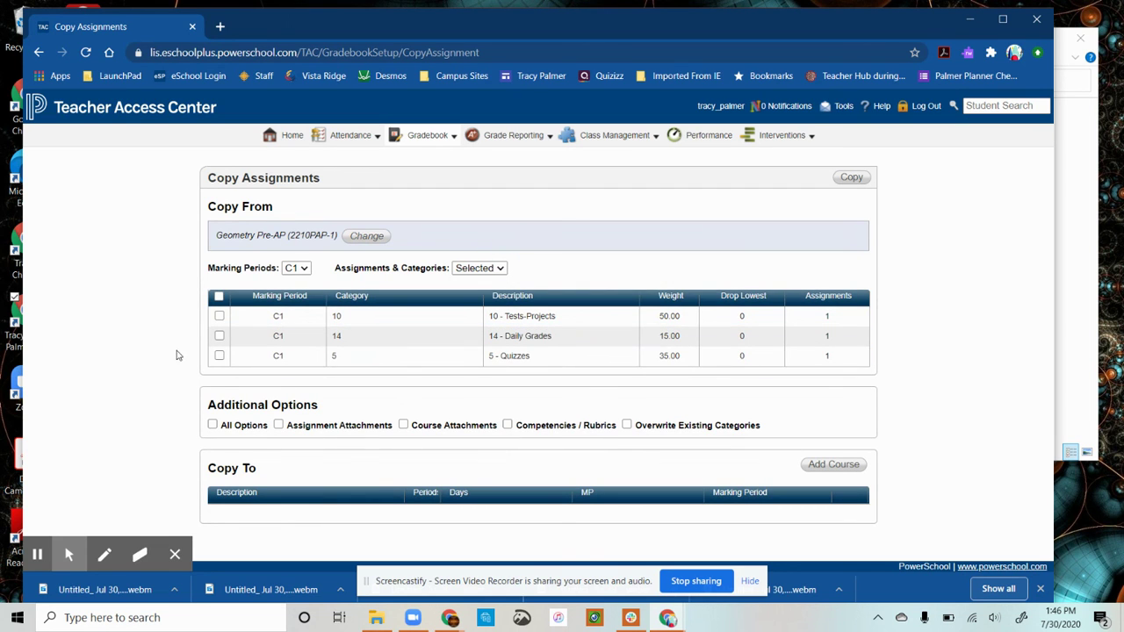
click(219, 336)
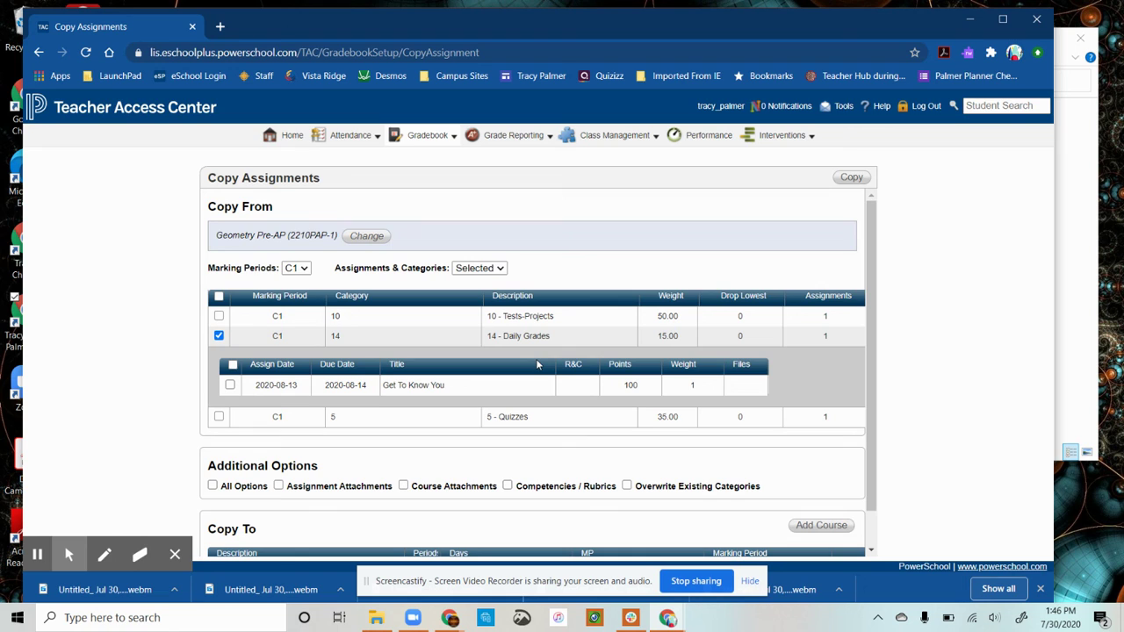
Select all Daily Grades assignments, plus the 5 - Quizzes category and Algebra Skills
click(232, 366)
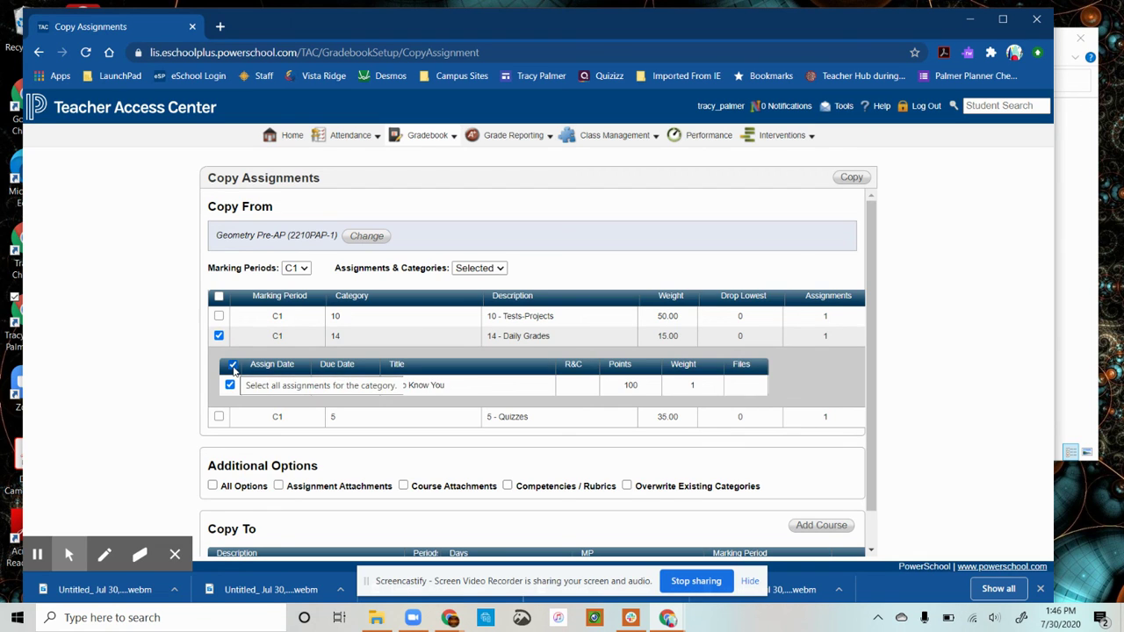
click(219, 417)
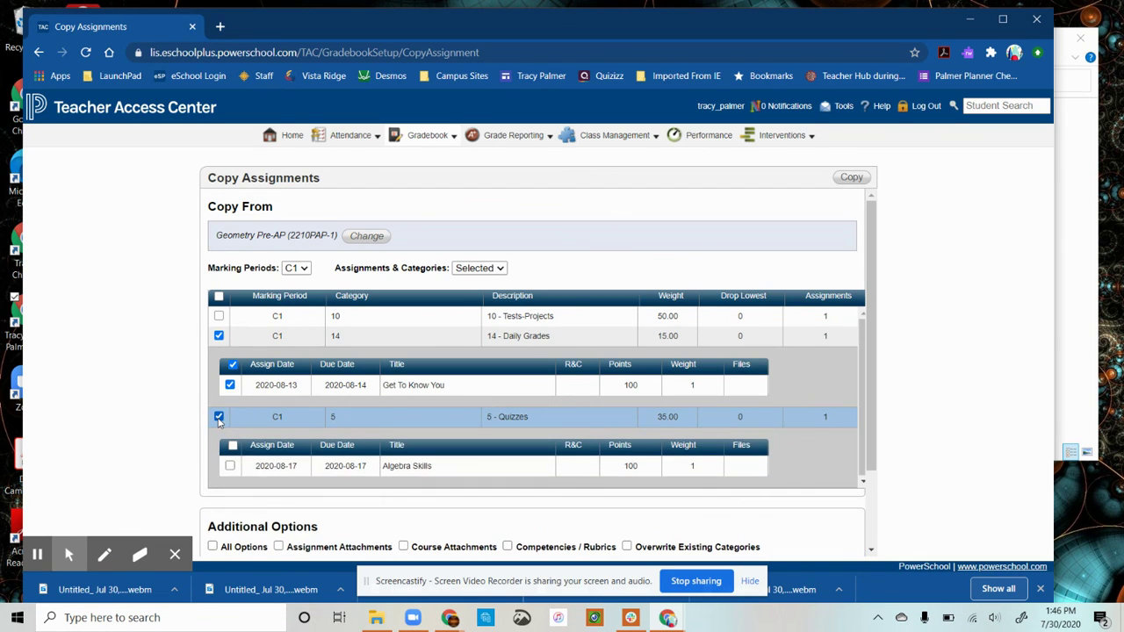
click(230, 466)
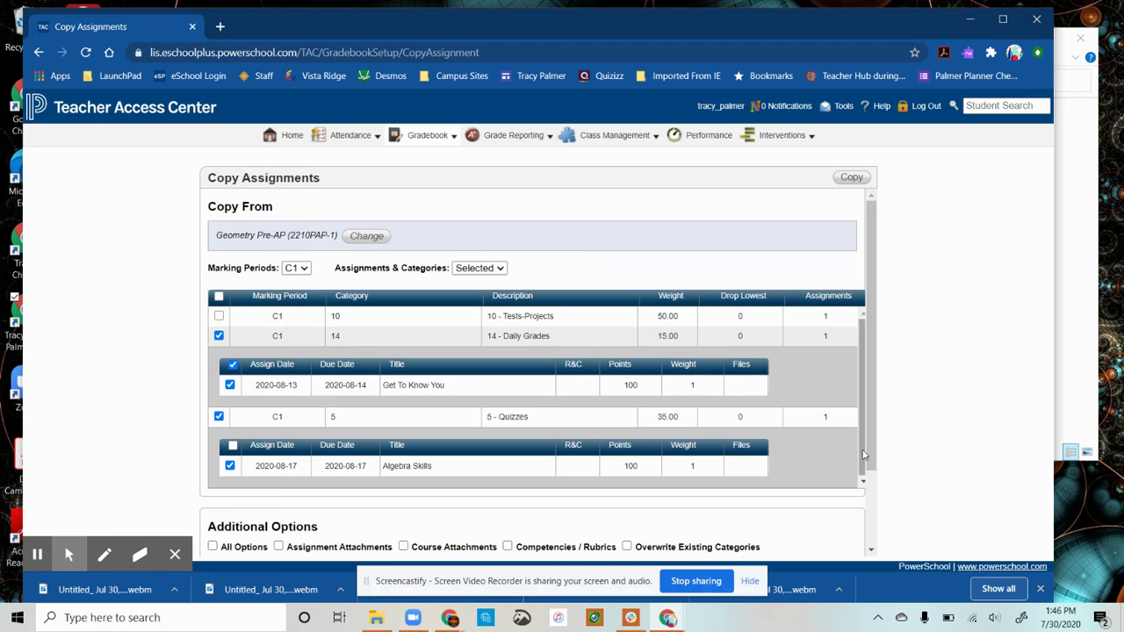
drag(869, 446, 879, 564)
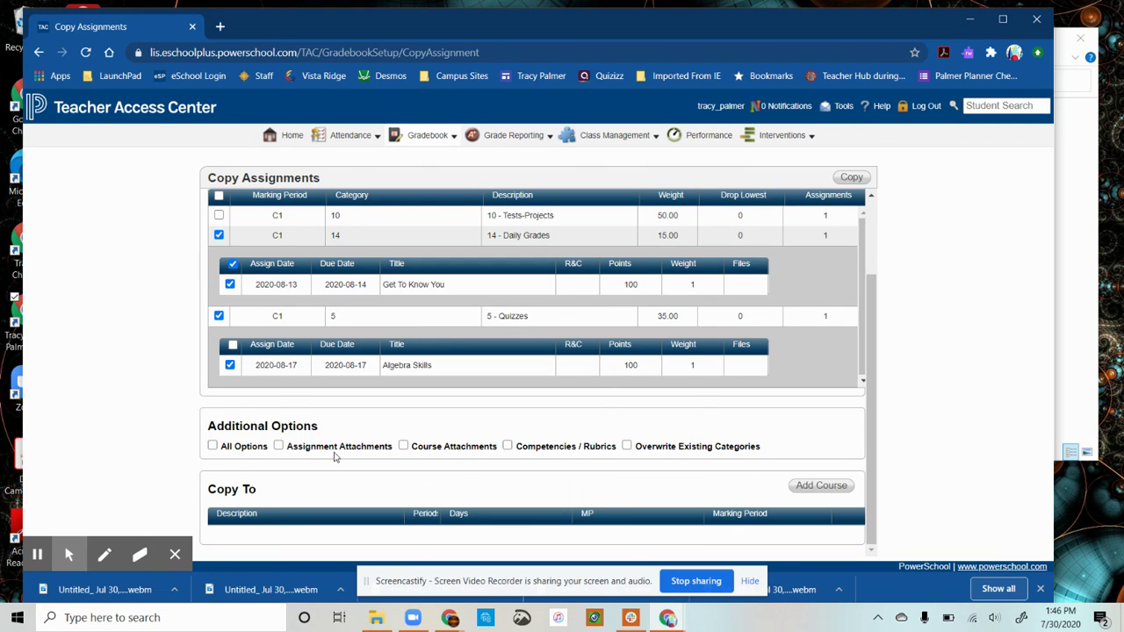
Add Geometry Pre-AP (2210PAP-7) as the course to copy the assignments into
click(821, 486)
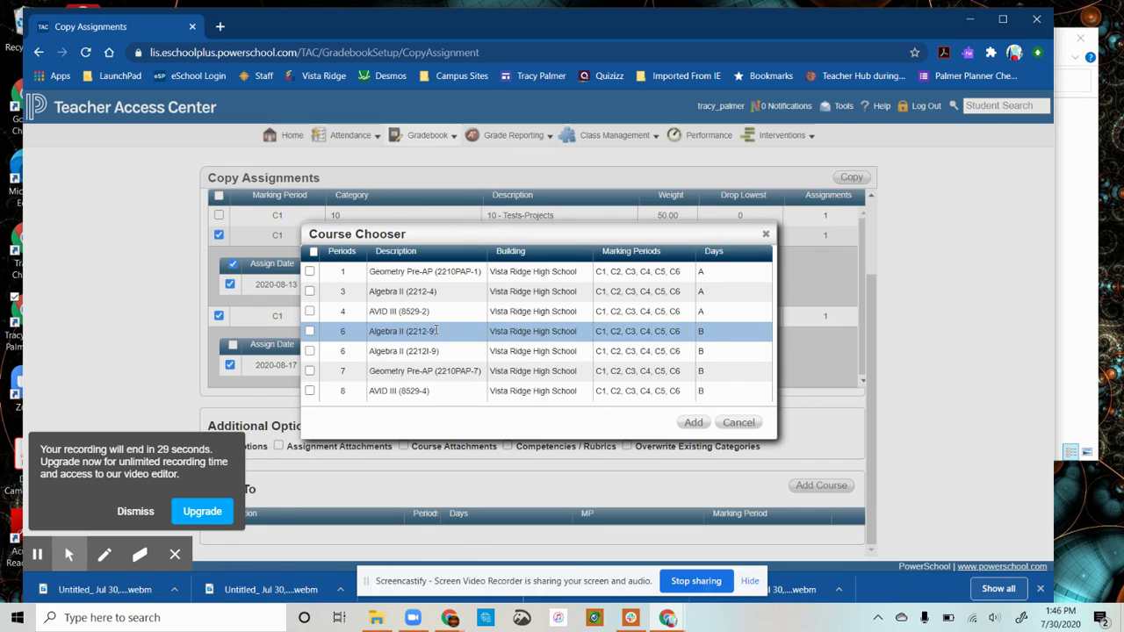
click(309, 373)
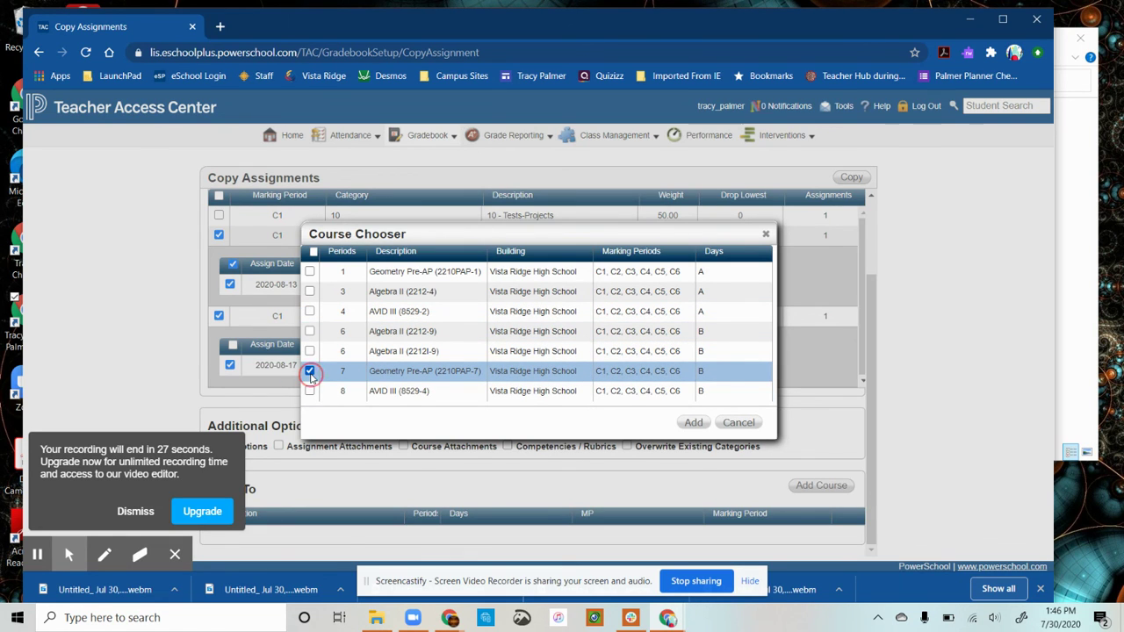
click(695, 423)
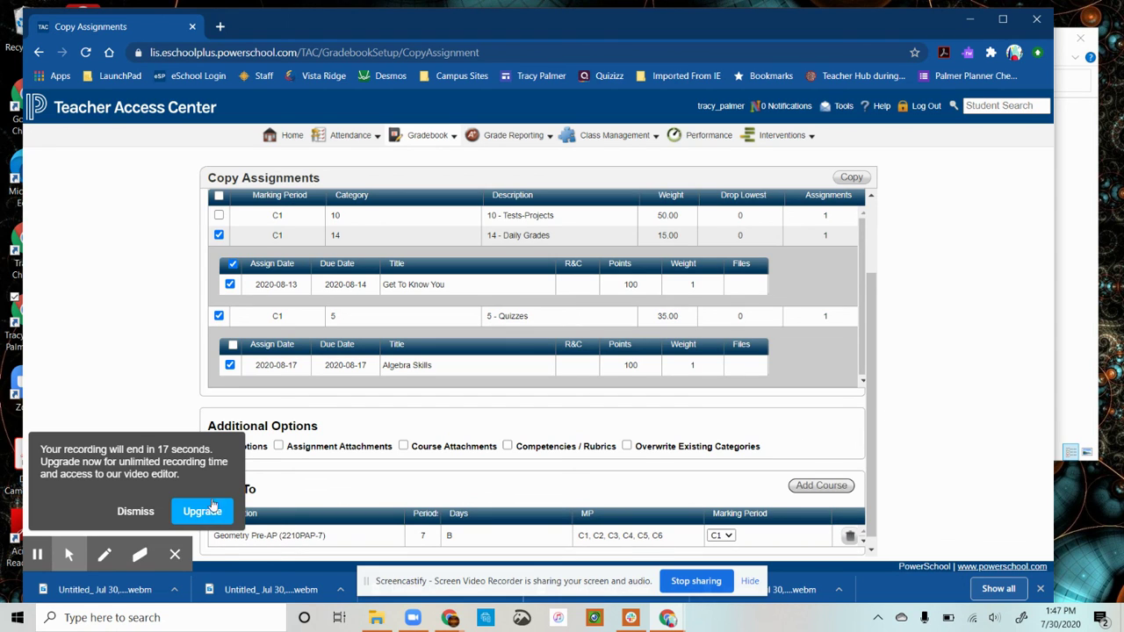
click(135, 511)
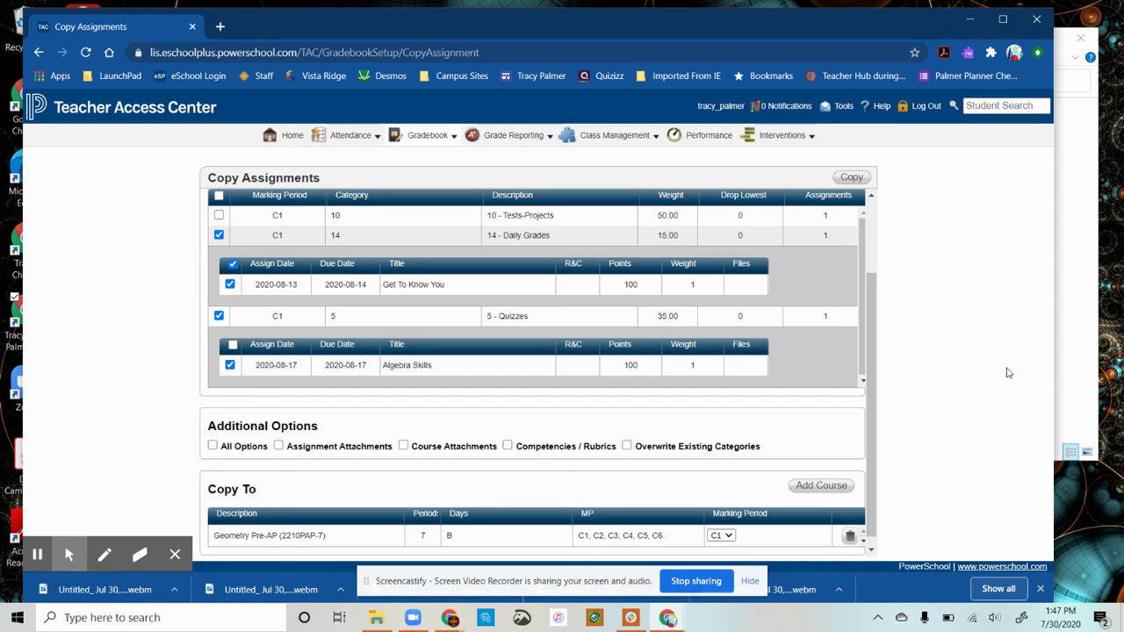
Copy Get To Know You and Algebra Skills into Geometry Pre-AP (2210PAP-7) and dismiss the confirmation
click(845, 179)
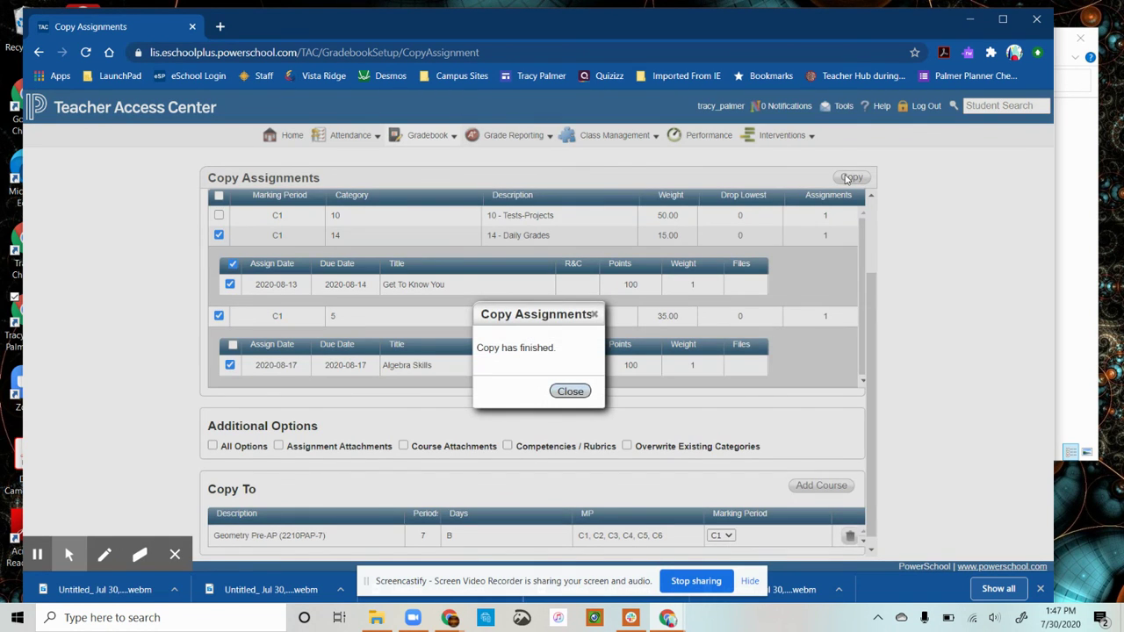
click(571, 391)
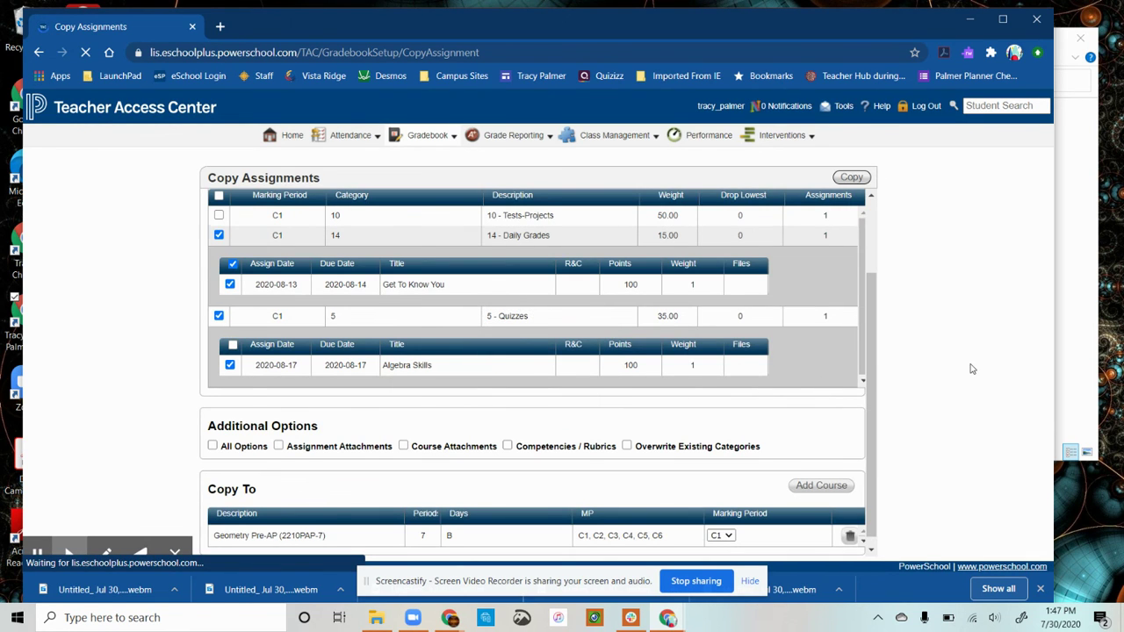